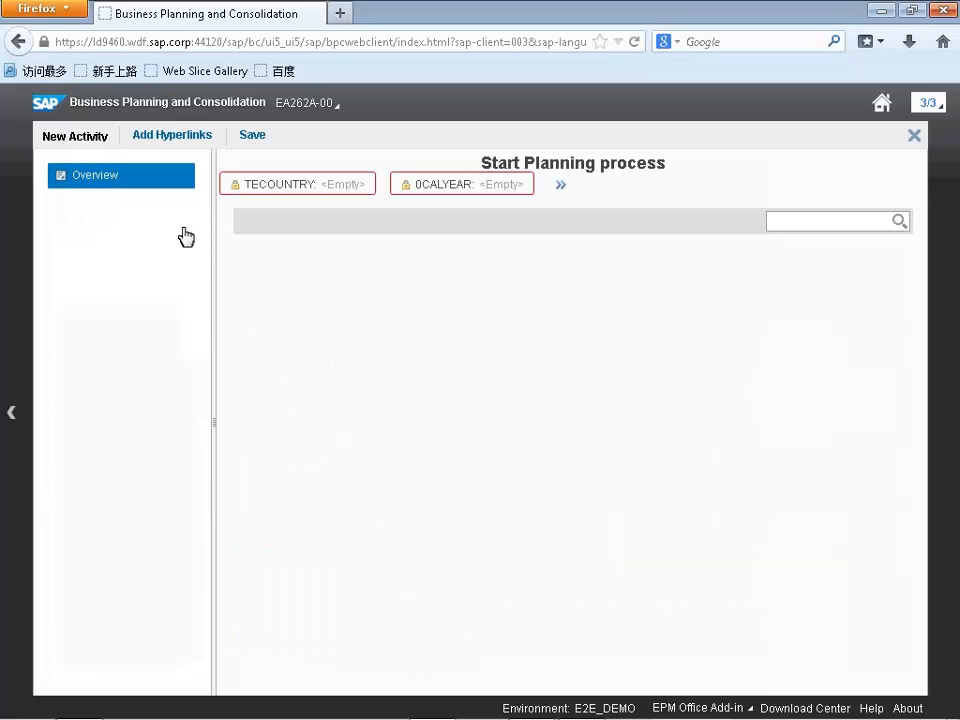
Add a hyperlinks page to the workspace and give its hyperlink the name and description "Start planning process".
{"action": "left_click", "coordinate": [172, 136]}
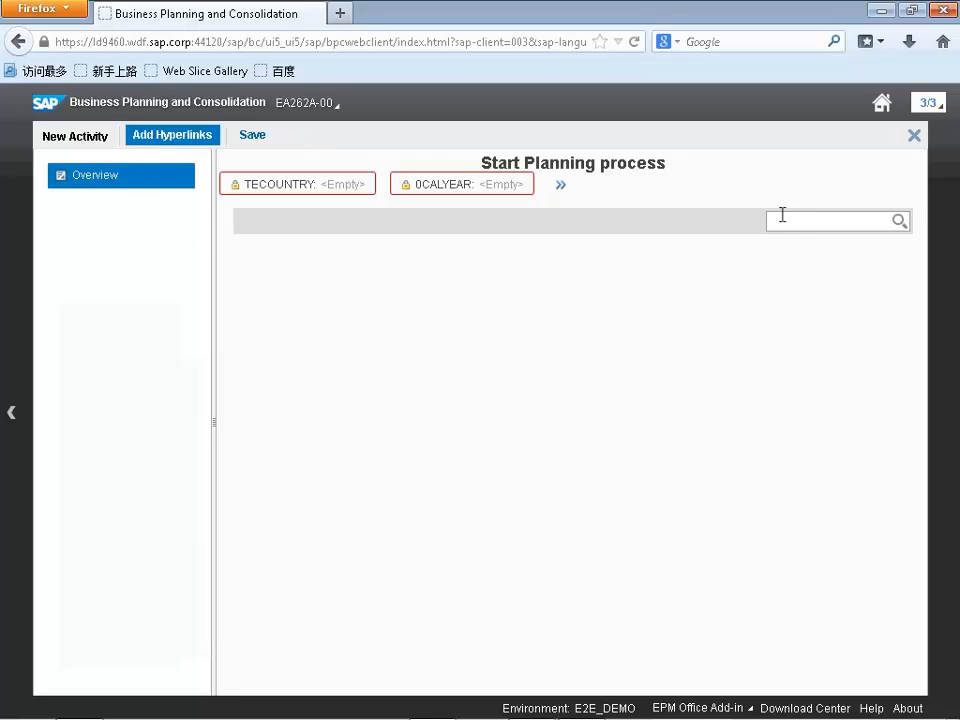
{"action": "type", "text": "tar"}
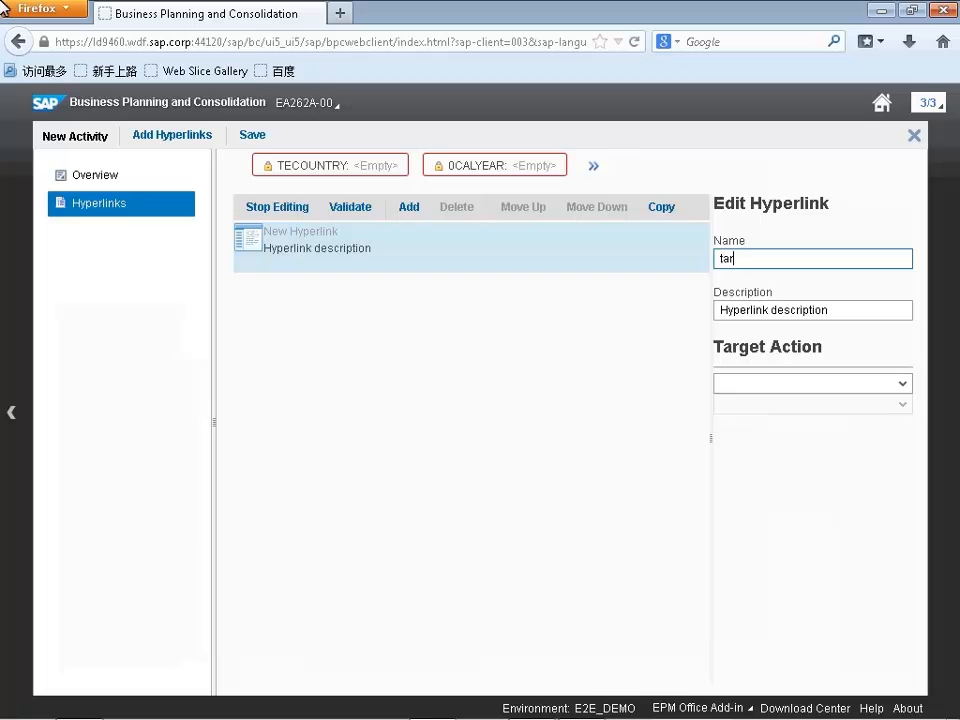
{"action": "key", "text": "BackSpace"}
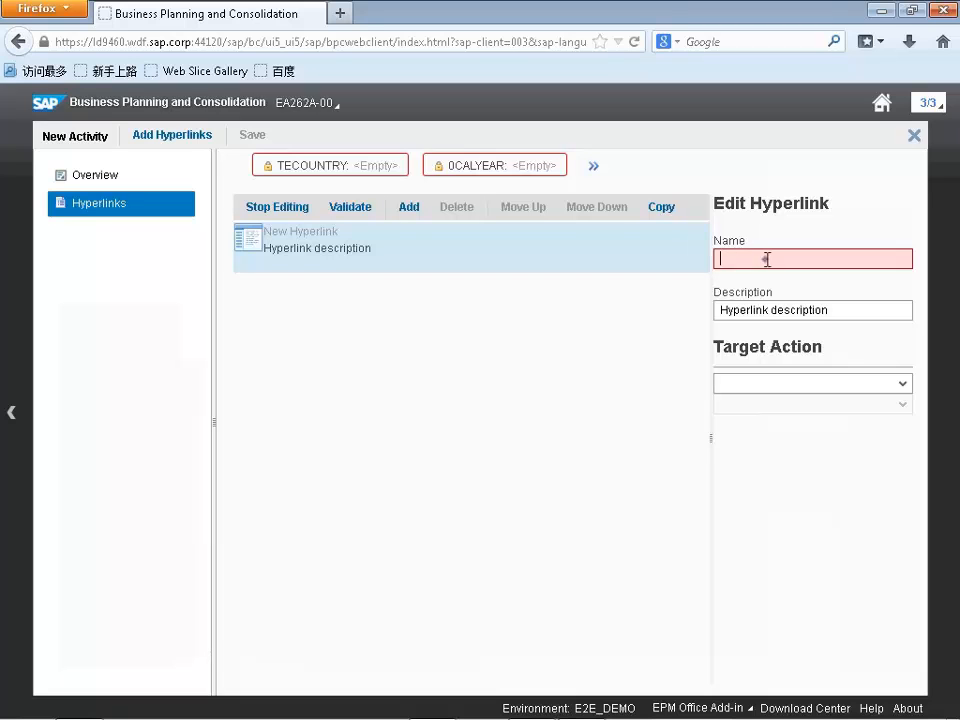
{"action": "type", "text": "Start plannin"}
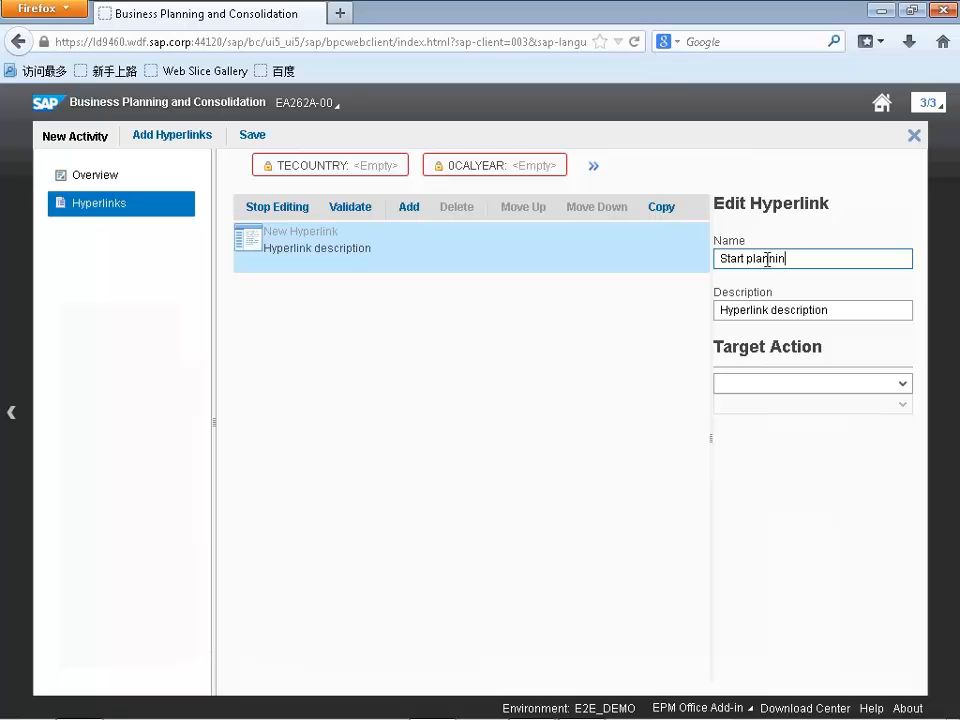
{"action": "type", "text": "g process"}
{"action": "key", "text": "ctrl+a"}
{"action": "key", "text": "ctrl+c"}
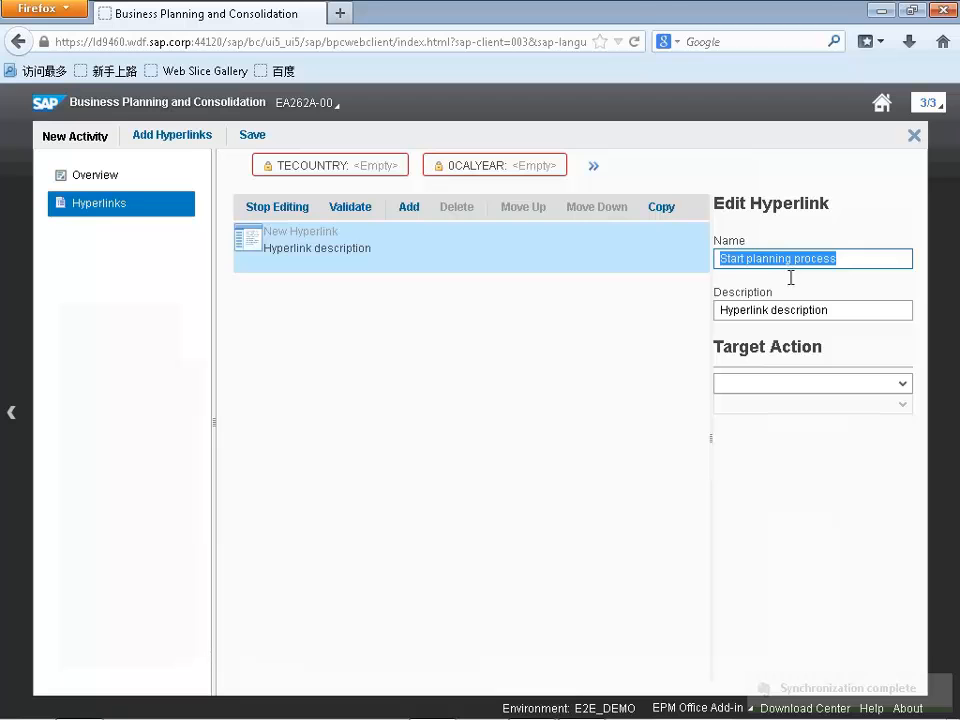
{"action": "left_click", "coordinate": [795, 302]}
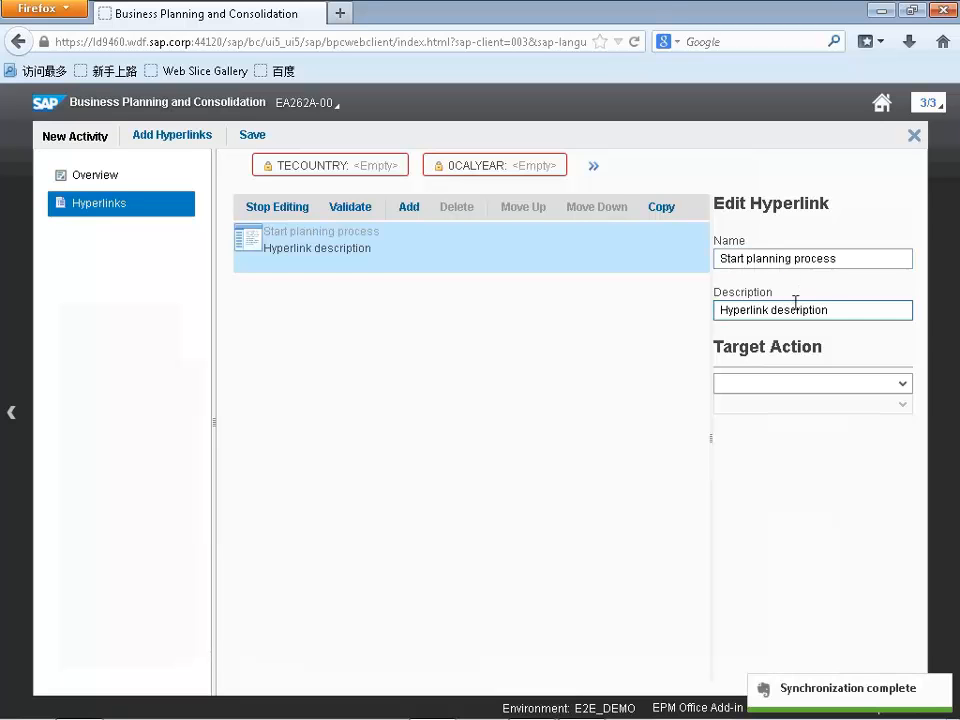
{"action": "left_click_drag", "start_coordinate": [824, 311], "coordinate": [717, 311]}
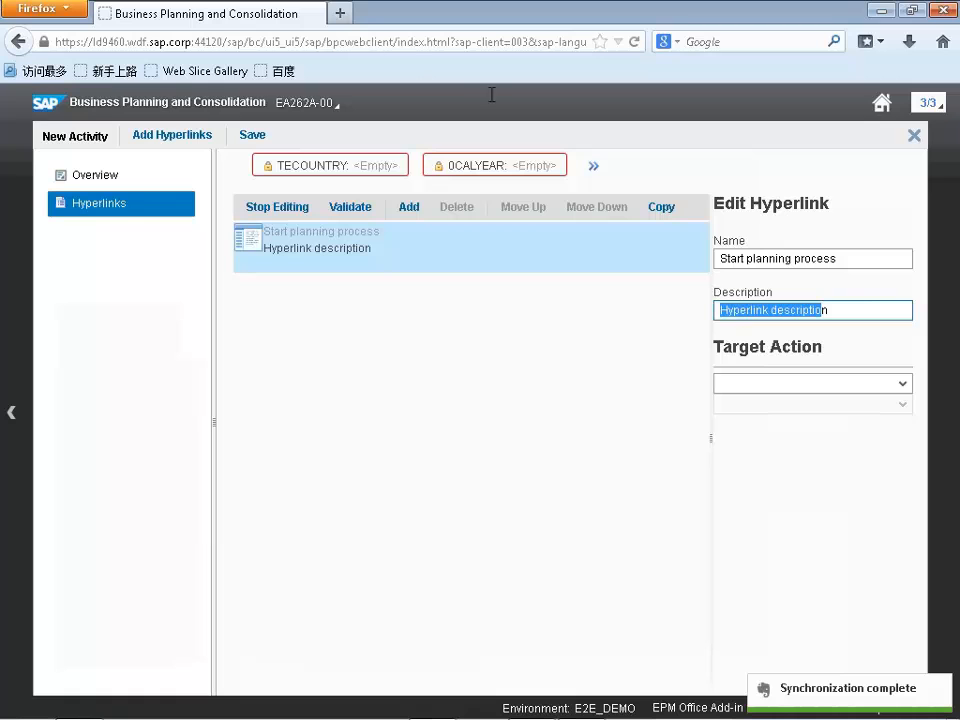
{"action": "key", "text": "ctrl+v"}
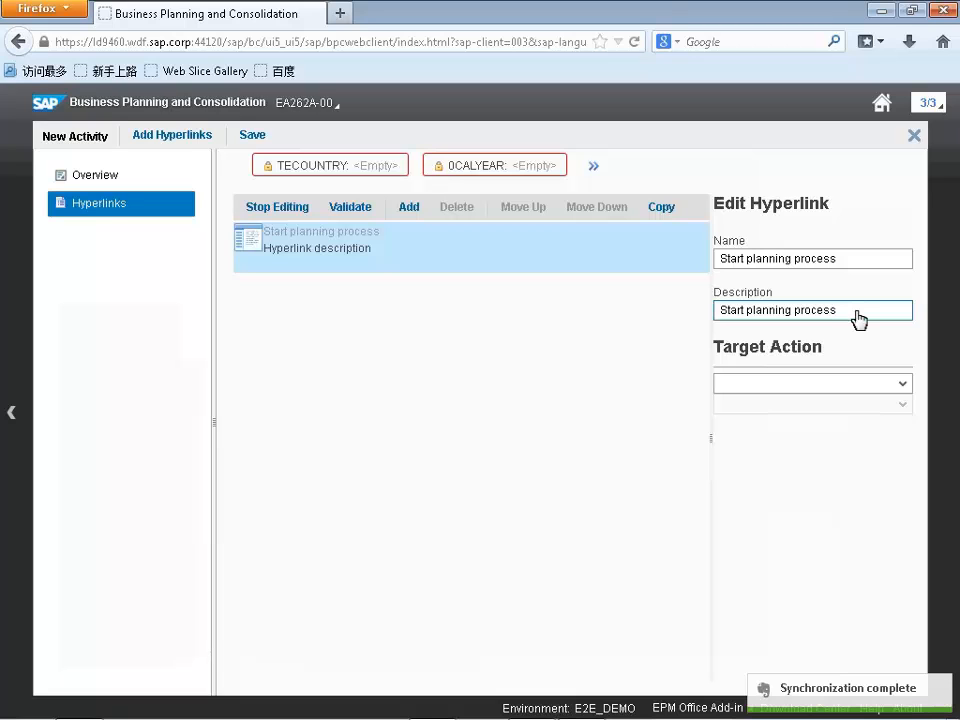
Set the hyperlink's target action to Work Status with the Set Work Status option.
{"action": "left_click", "coordinate": [900, 384]}
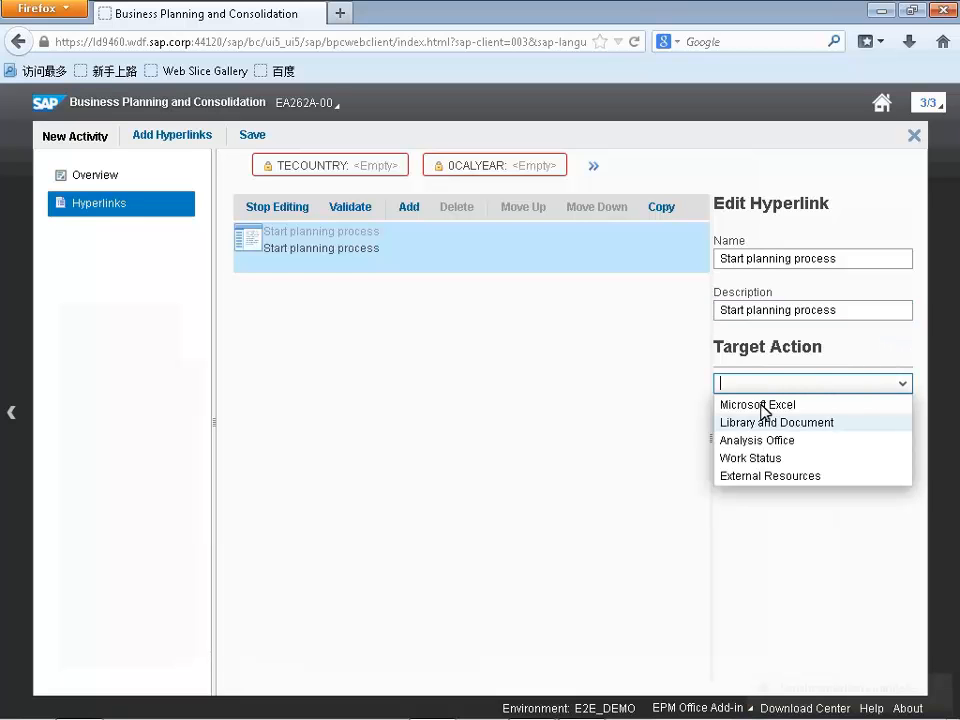
{"action": "left_click", "coordinate": [739, 458]}
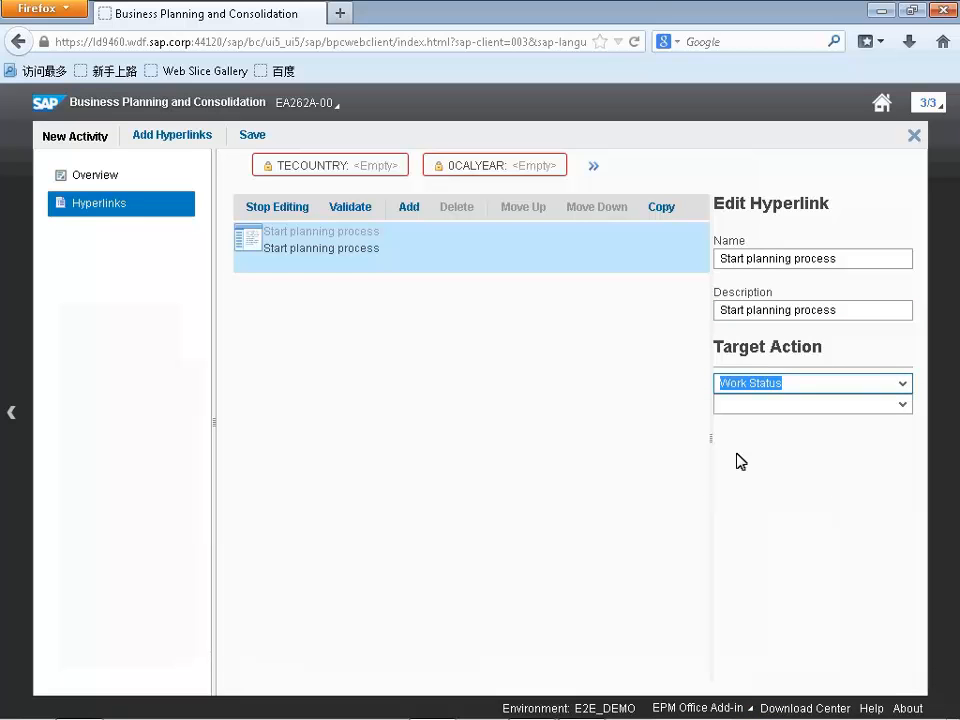
{"action": "left_click", "coordinate": [903, 405]}
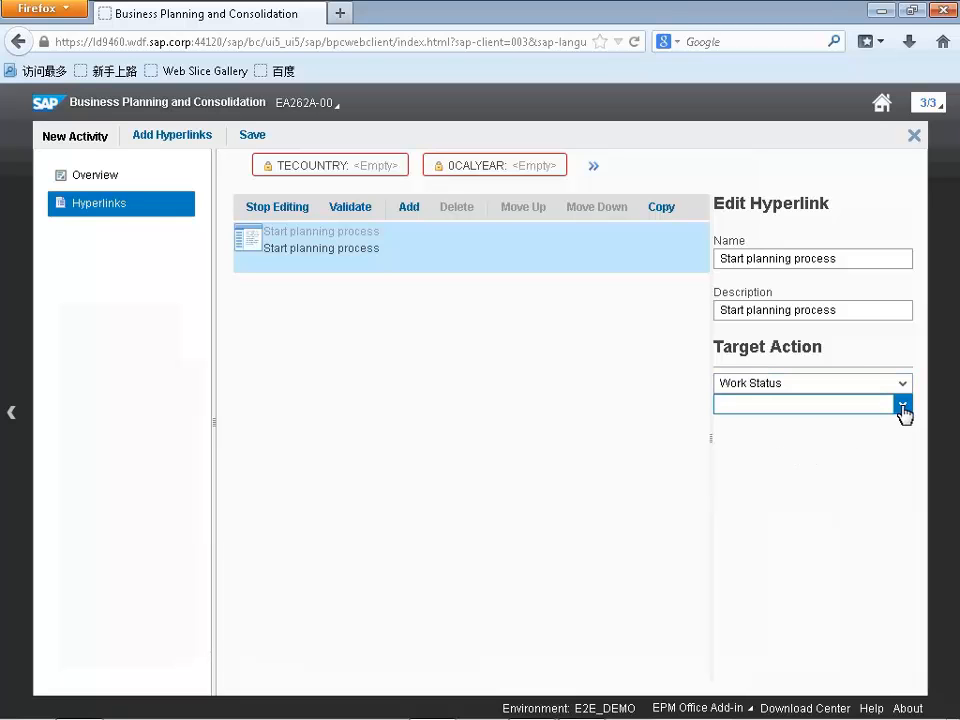
{"action": "left_click", "coordinate": [902, 408]}
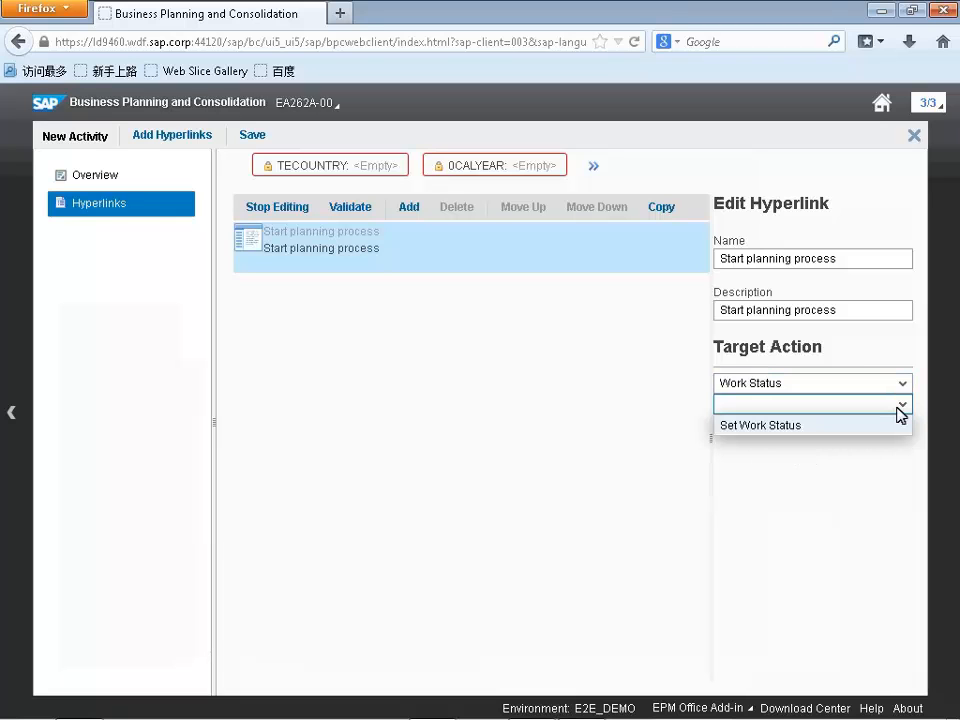
{"action": "left_click", "coordinate": [803, 428]}
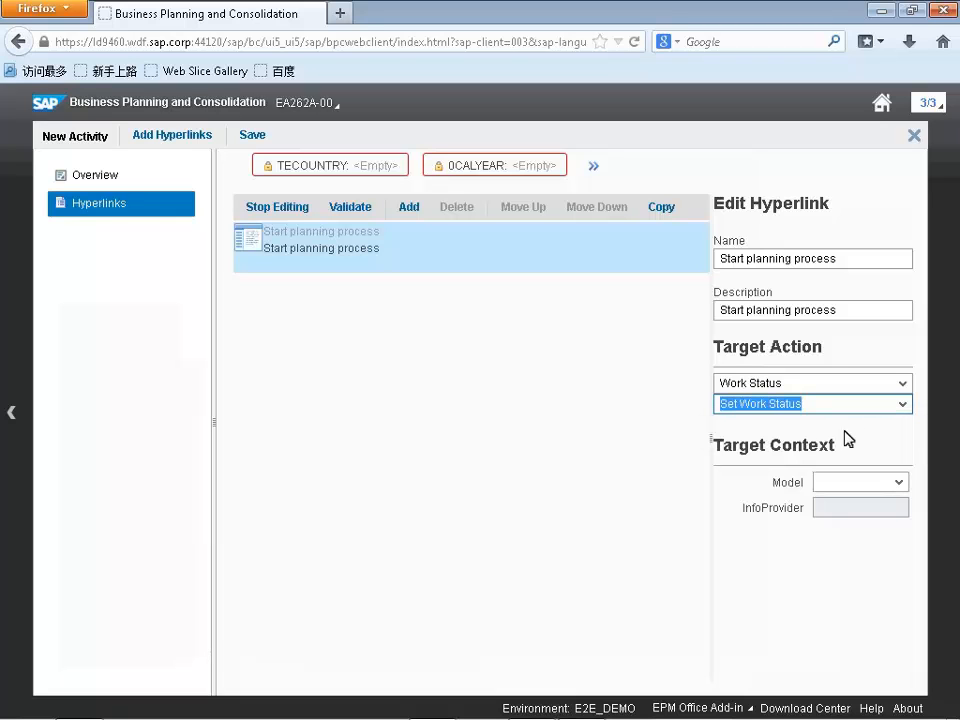
Choose REVENUE_PLAN as the model in the hyperlink's target context.
{"action": "left_click", "coordinate": [908, 449]}
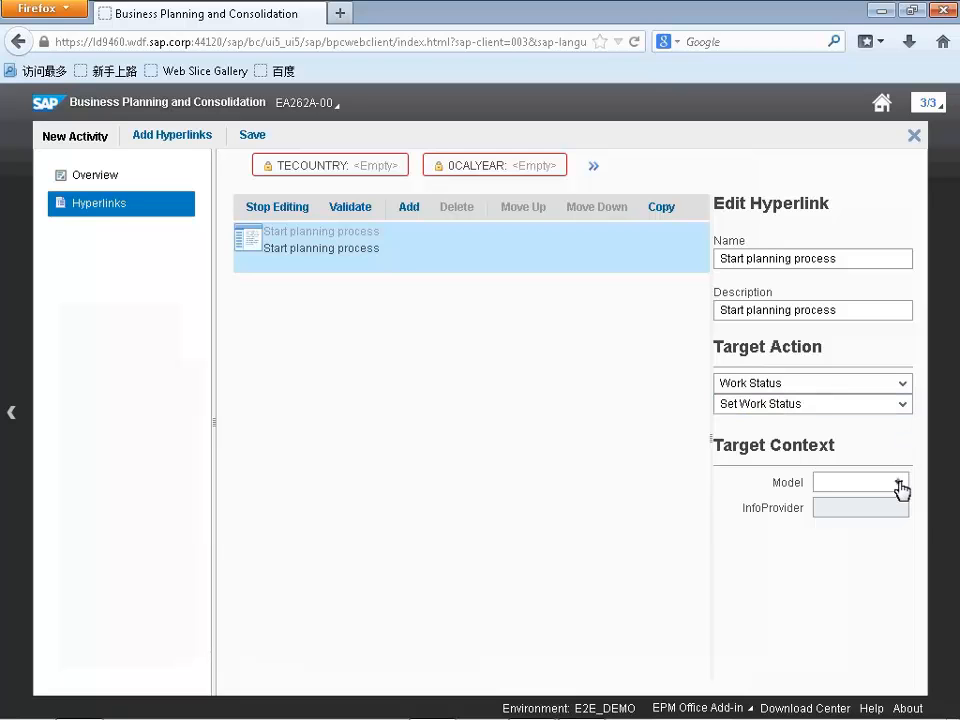
{"action": "left_click", "coordinate": [899, 483]}
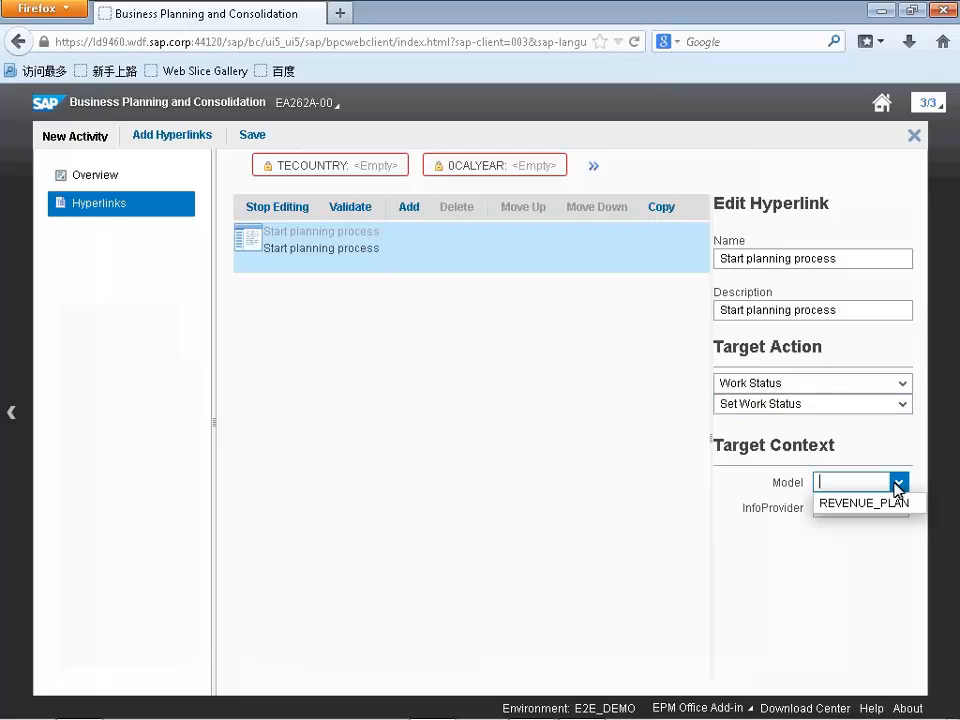
{"action": "left_click", "coordinate": [895, 507]}
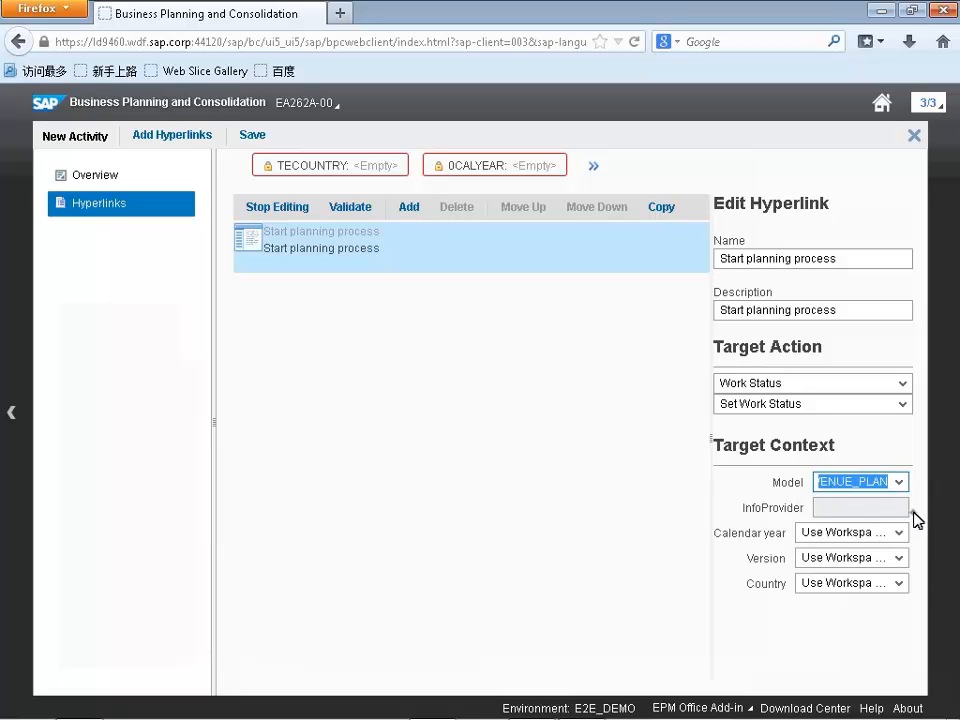
{"action": "left_click", "coordinate": [916, 520]}
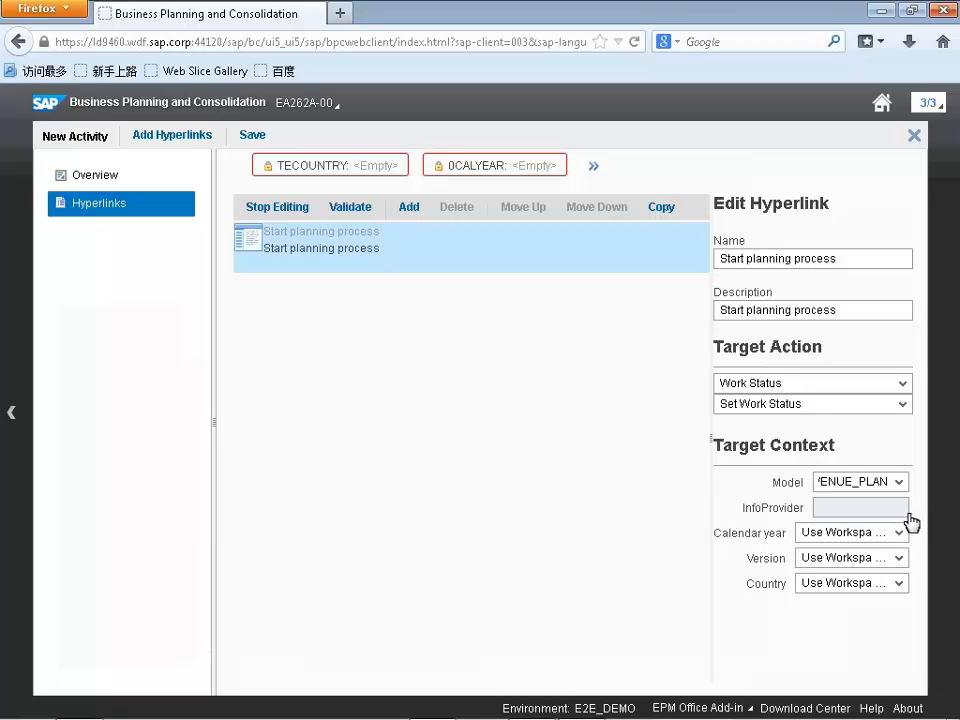
Set the target context's calendar year to the member 2014.
{"action": "left_click", "coordinate": [902, 532]}
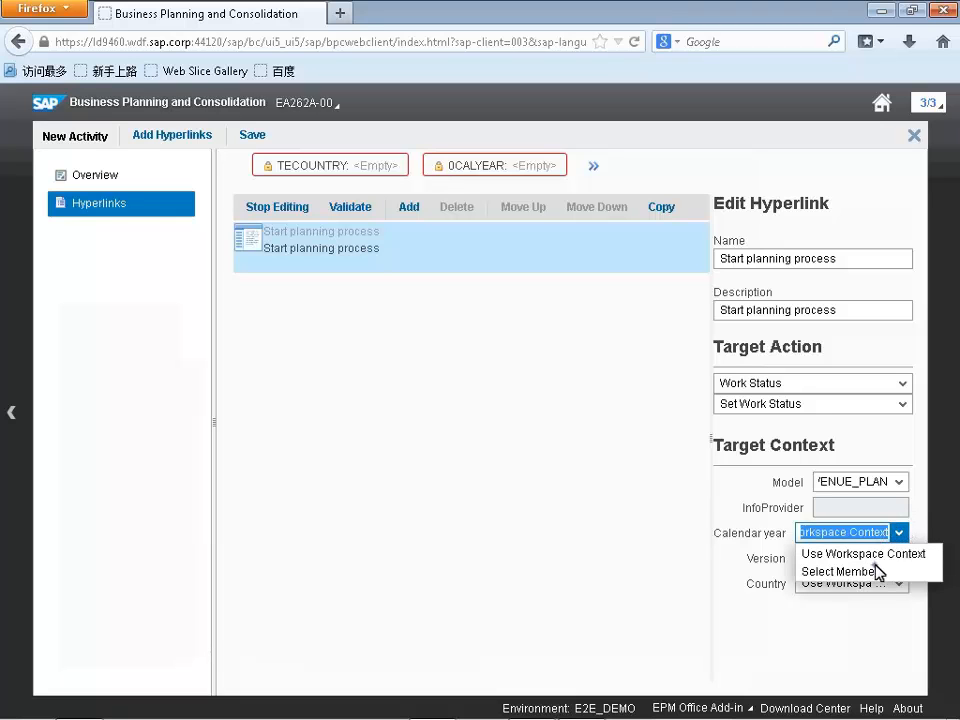
{"action": "left_click", "coordinate": [878, 571]}
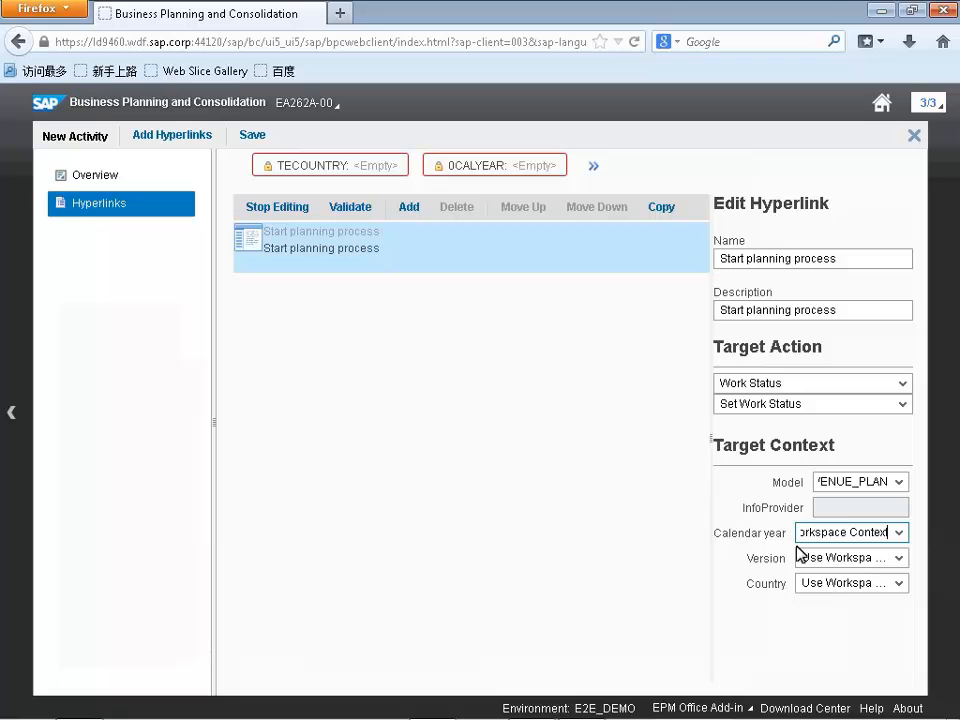
{"action": "left_click_drag", "start_coordinate": [719, 384], "coordinate": [719, 437]}
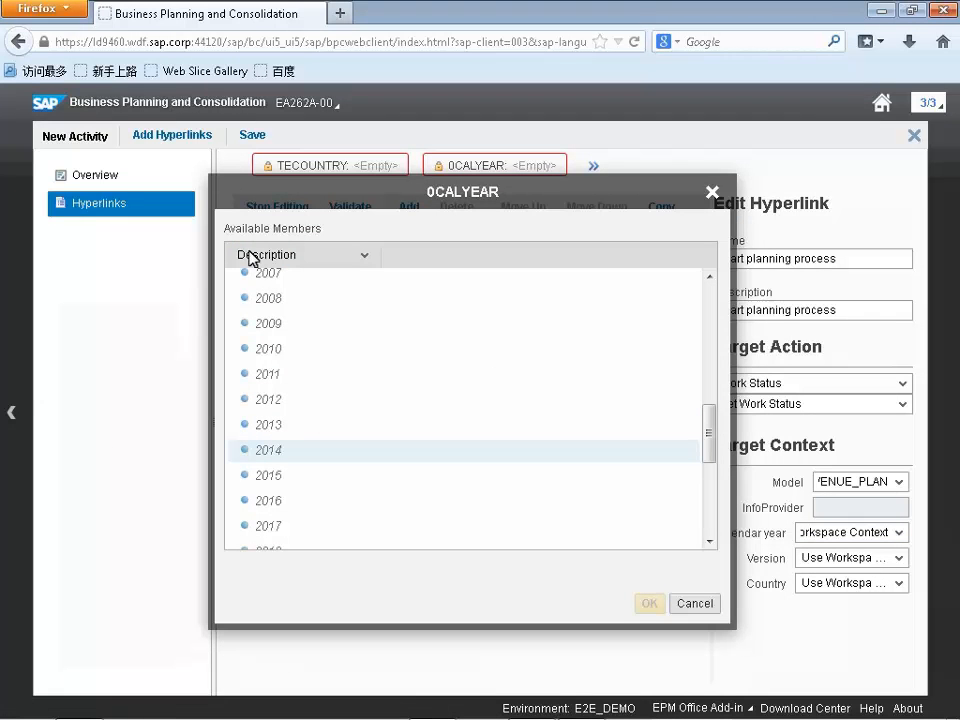
{"action": "left_click", "coordinate": [268, 451]}
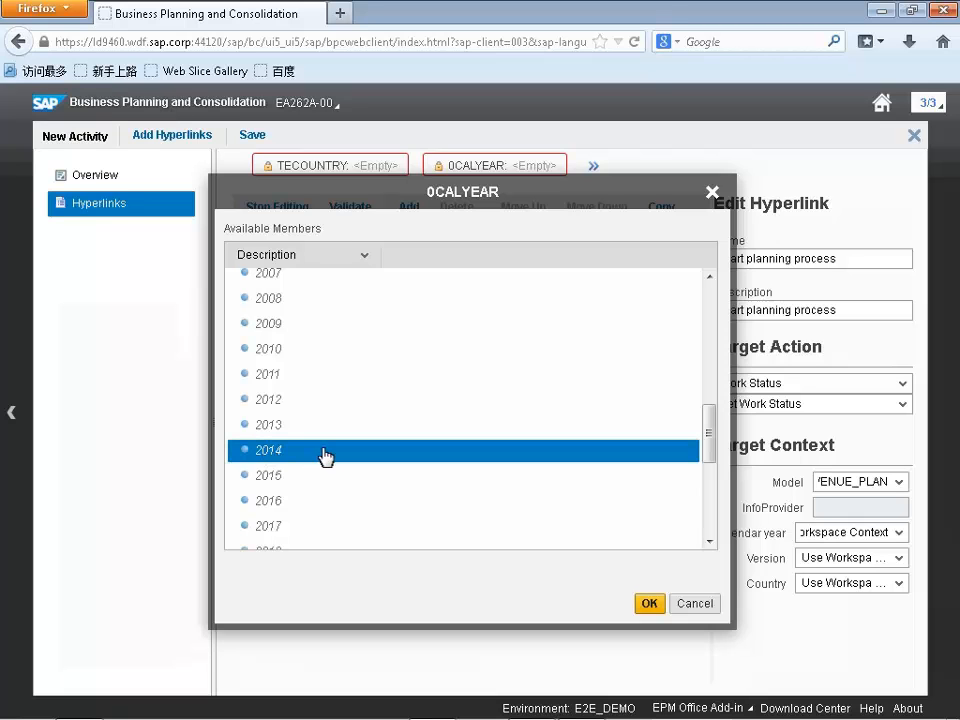
{"action": "left_click", "coordinate": [648, 601]}
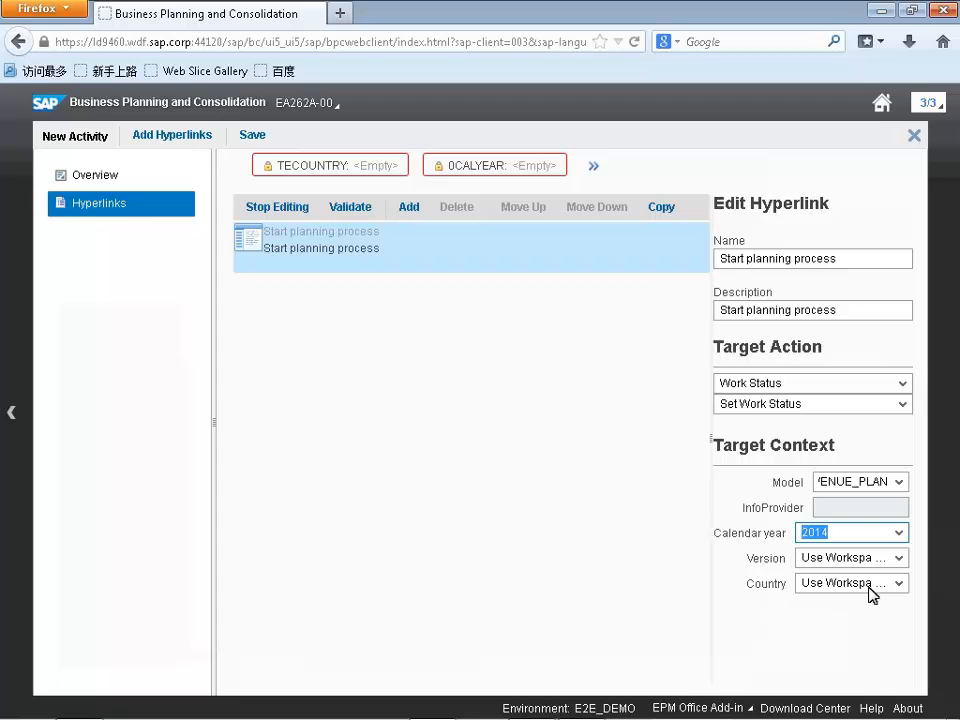
{"action": "left_click", "coordinate": [919, 562]}
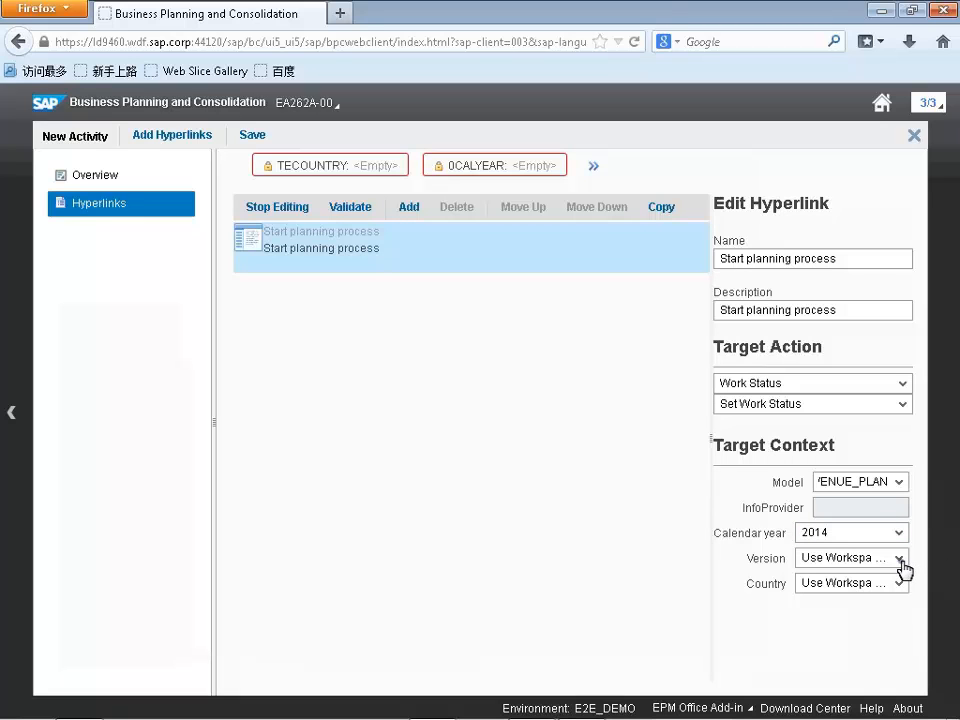
Set the target context's version to the member B01.
{"action": "left_click", "coordinate": [900, 560]}
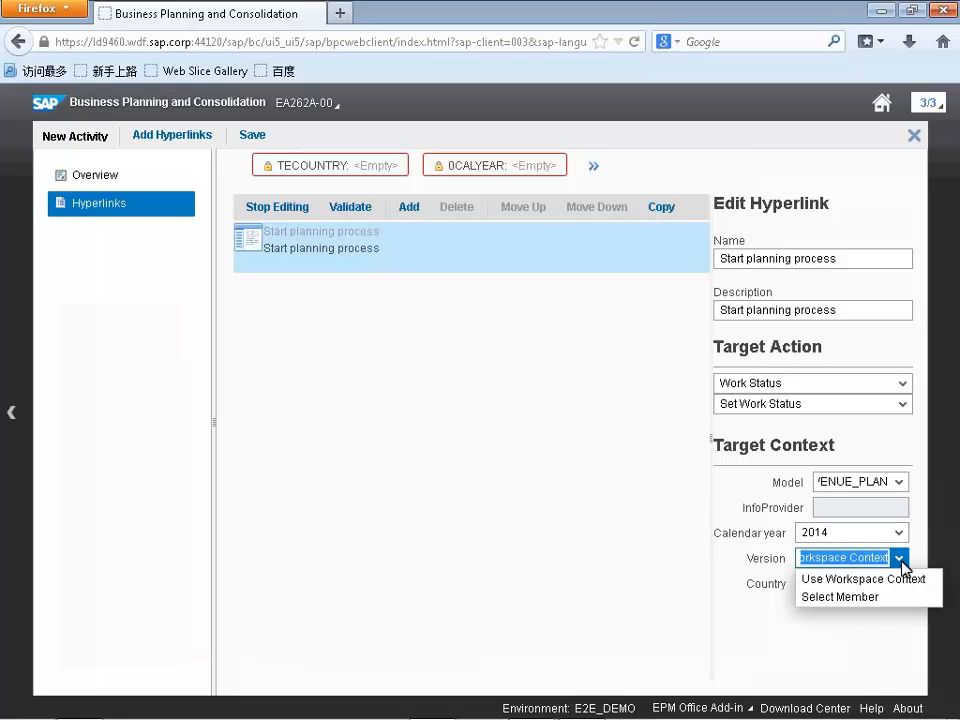
{"action": "left_click", "coordinate": [828, 599]}
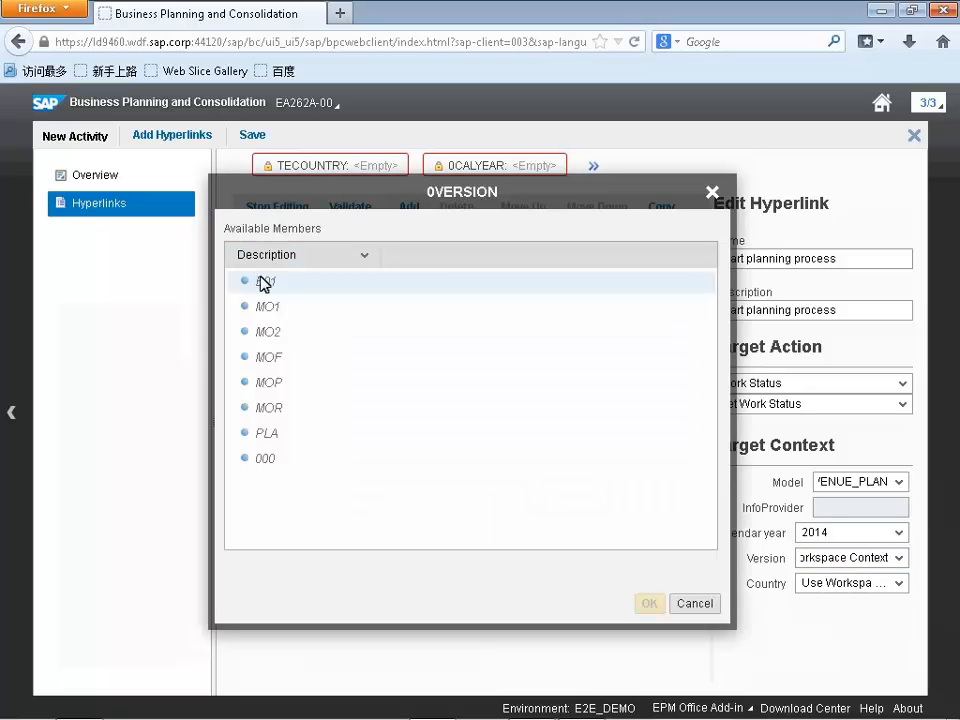
{"action": "left_click", "coordinate": [267, 285]}
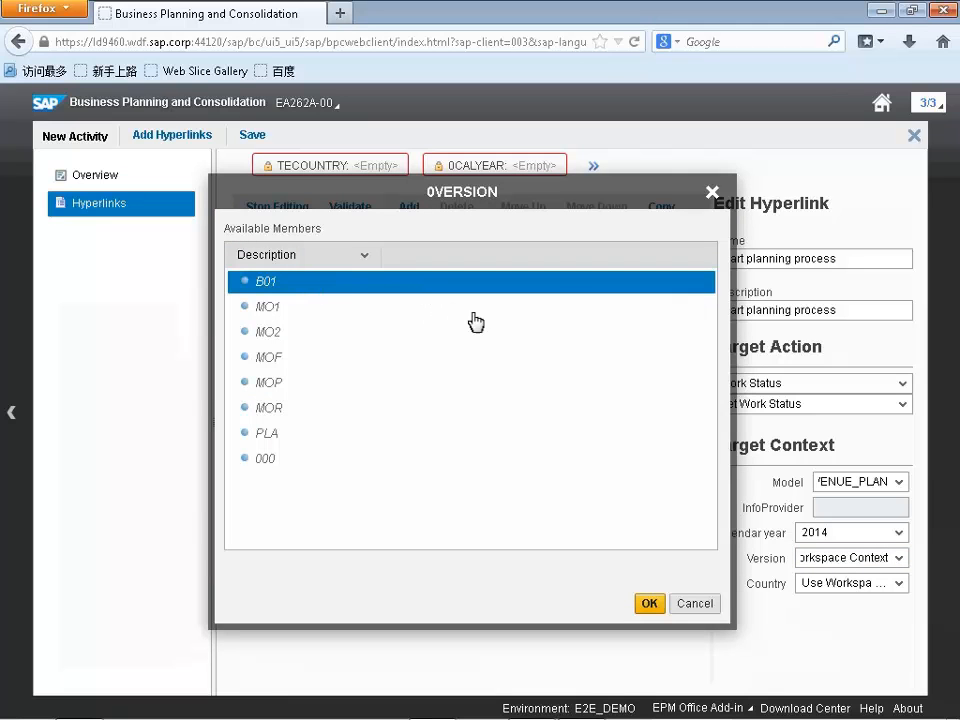
{"action": "left_click", "coordinate": [649, 603]}
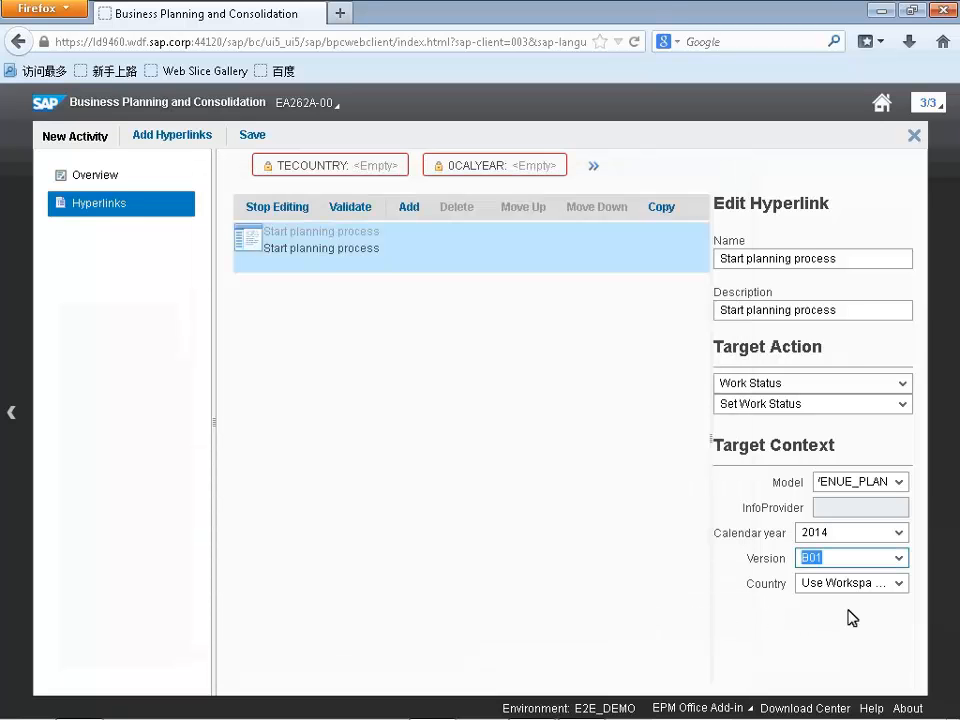
{"action": "left_click", "coordinate": [911, 620]}
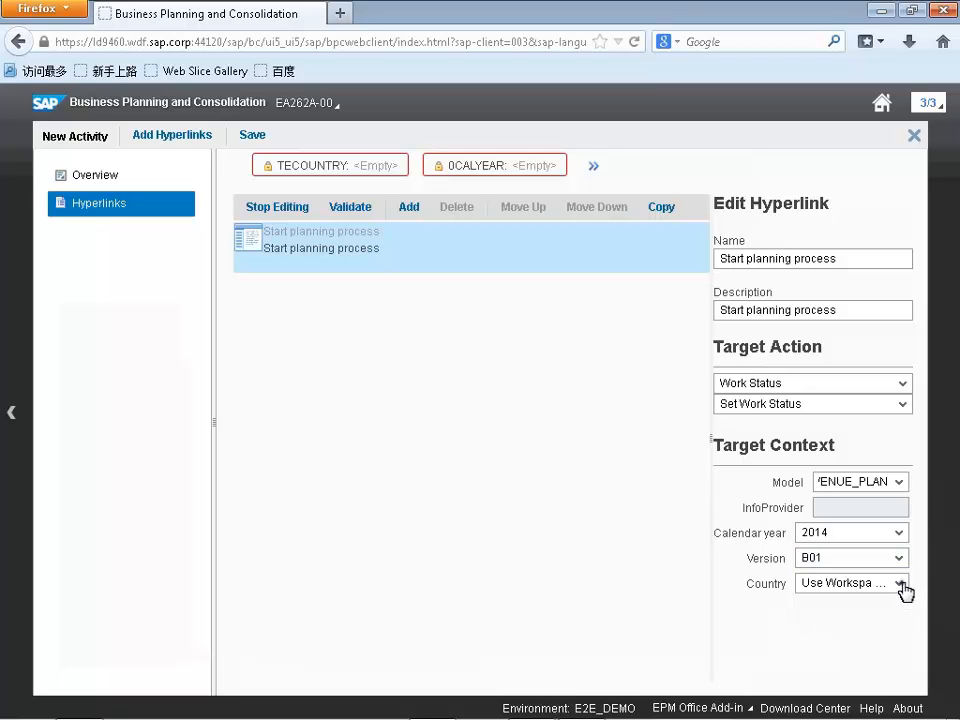
Set the target context's country to the member AB and close the activity workspace editor.
{"action": "left_click", "coordinate": [902, 584]}
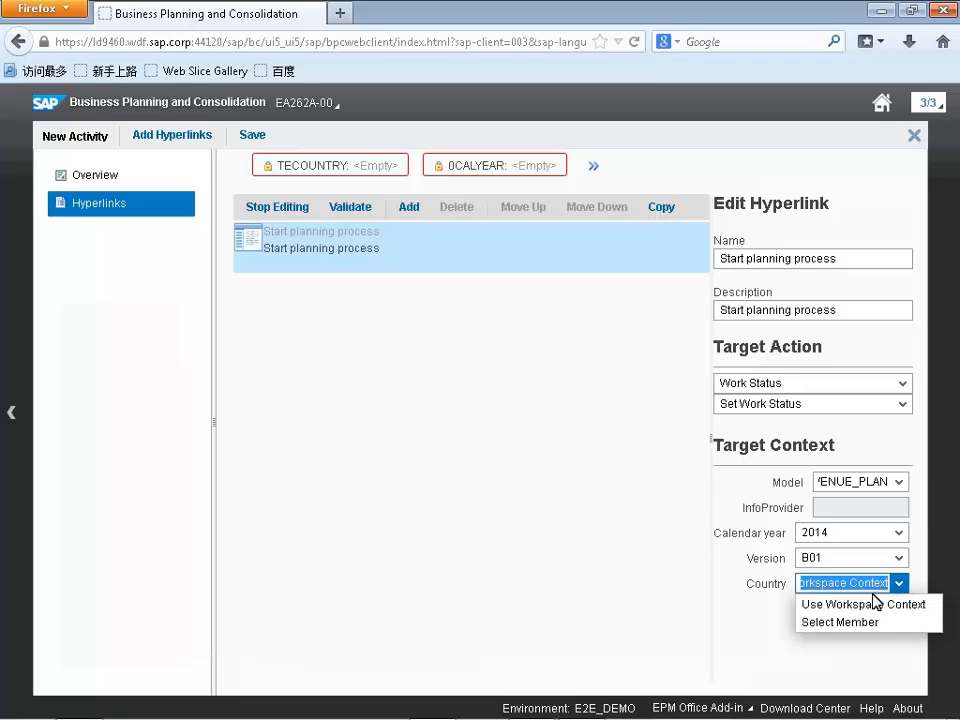
{"action": "left_click", "coordinate": [862, 624]}
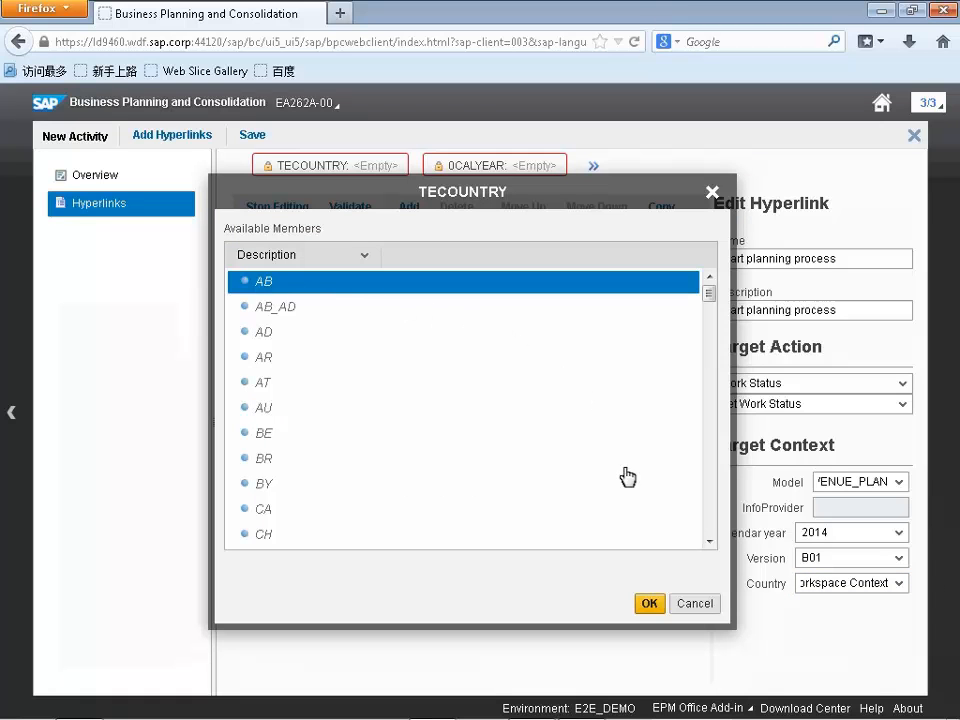
{"action": "left_click", "coordinate": [649, 604]}
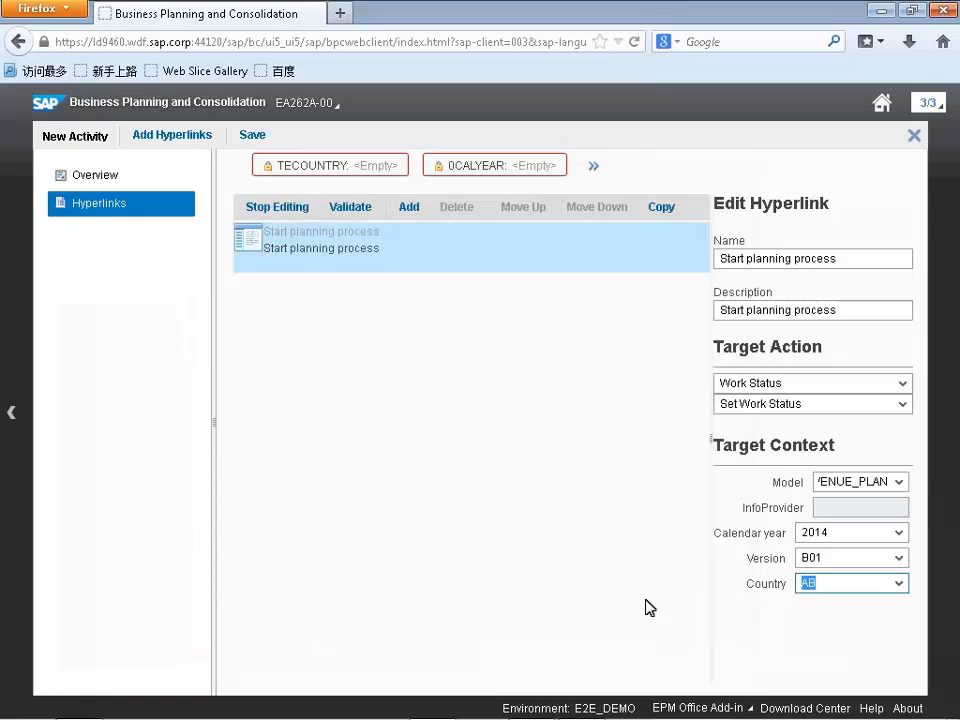
{"action": "left_click", "coordinate": [799, 614]}
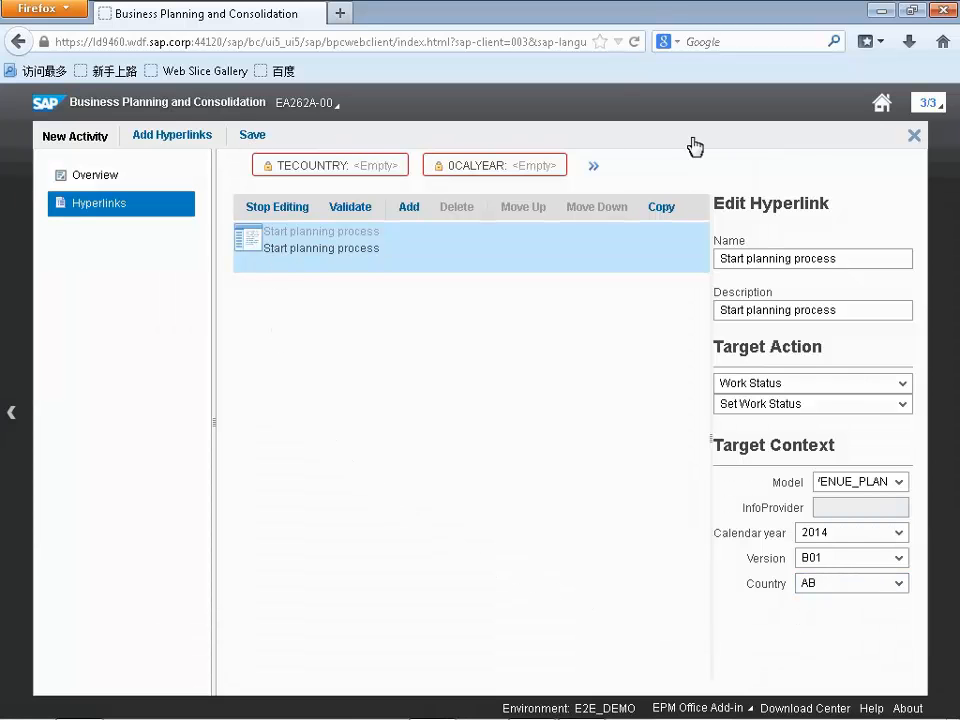
{"action": "left_click", "coordinate": [915, 137]}
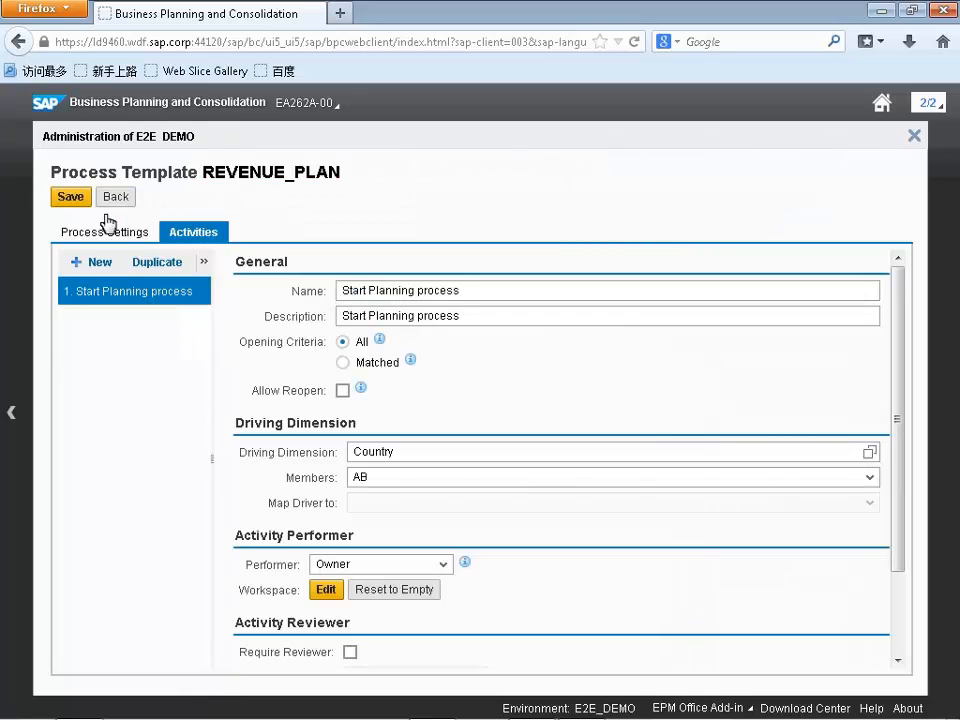
Add a second activity to the process template and name it Copy initial data.
{"action": "left_click", "coordinate": [77, 259]}
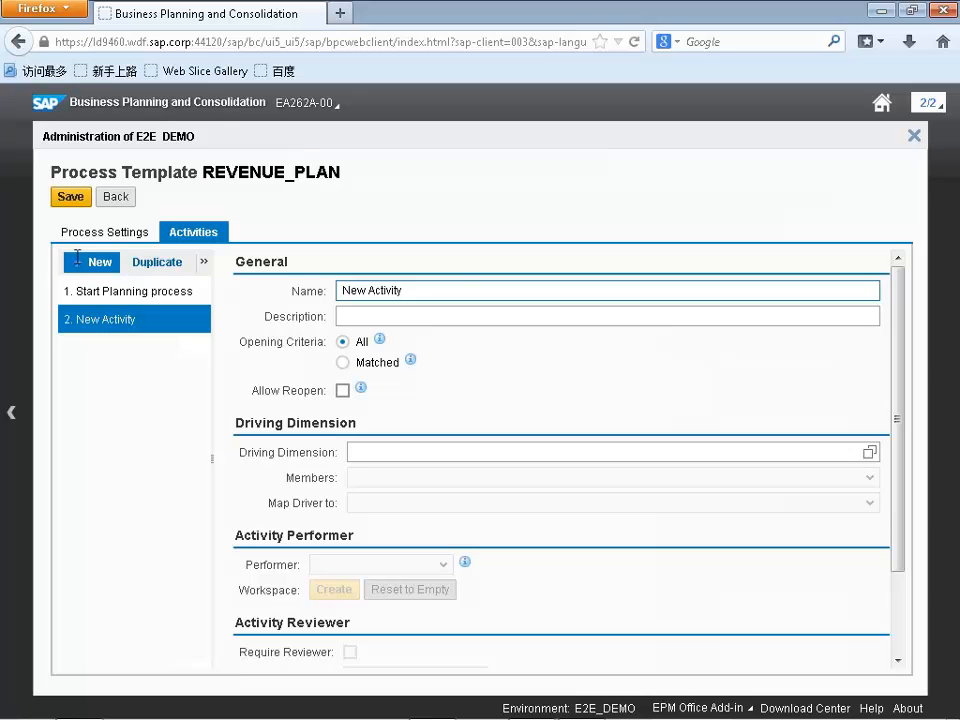
{"action": "left_click", "coordinate": [364, 293]}
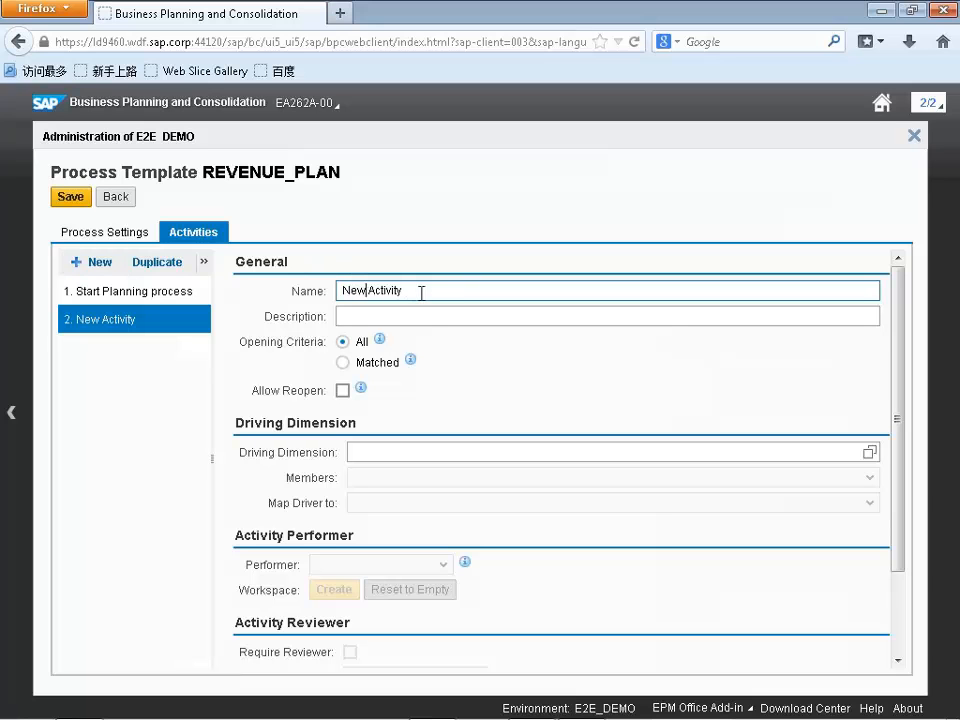
{"action": "key", "text": "ctrl+a"}
{"action": "type", "text": "Cop"}
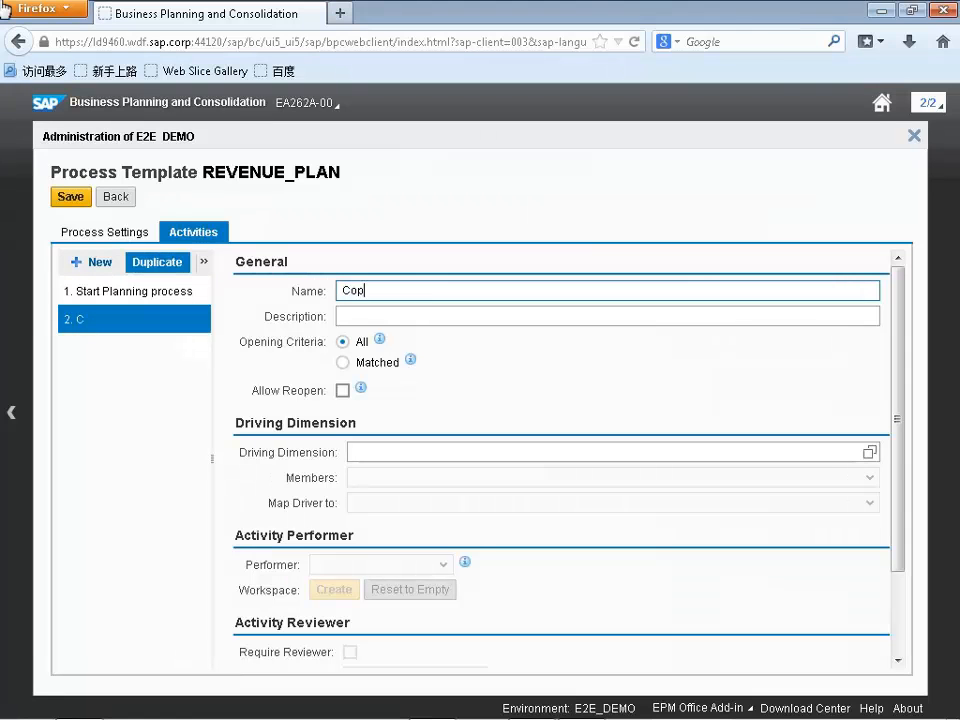
{"action": "type", "text": "y initial dat"}
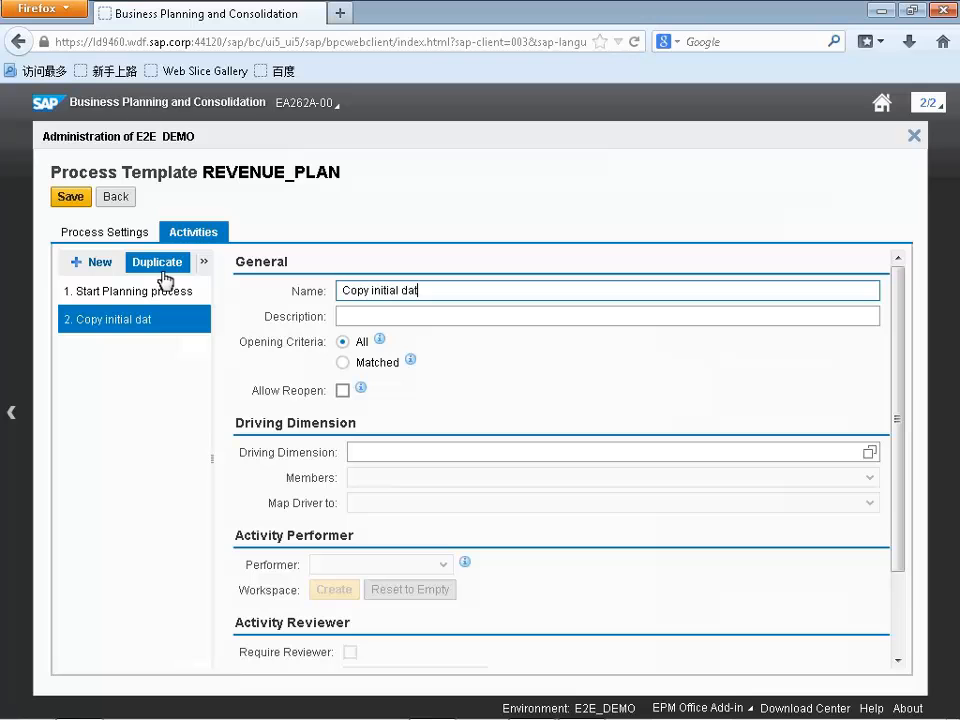
{"action": "type", "text": "a"}
Copy the new activity's name into its description so it also reads Copy initial data.
{"action": "key", "text": "ctrl+a"}
{"action": "key", "text": "ctrl+c"}
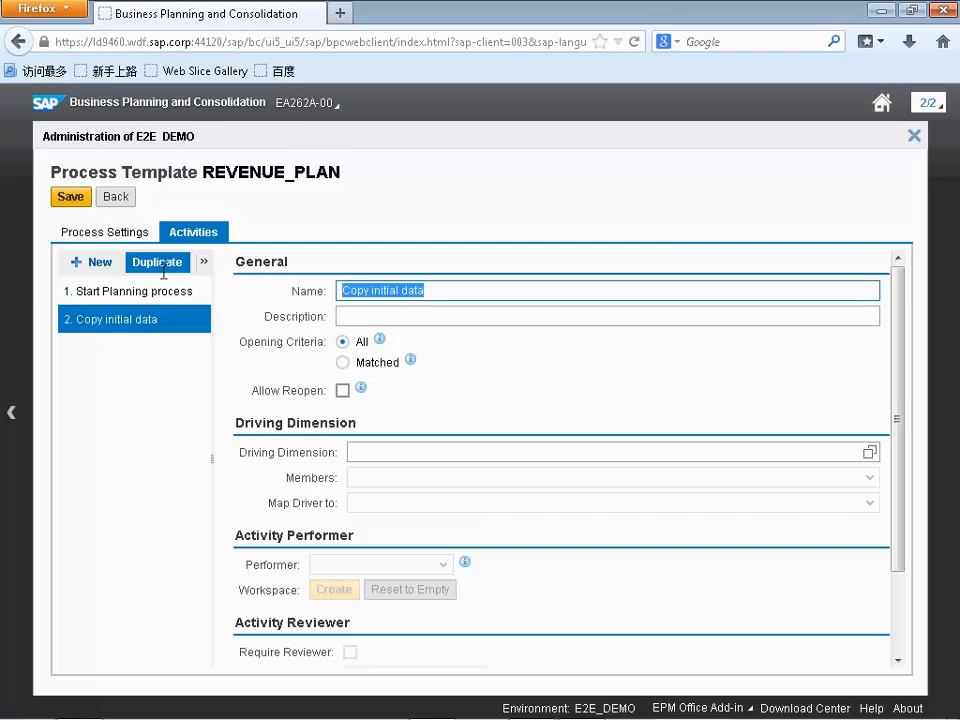
{"action": "left_click", "coordinate": [388, 313]}
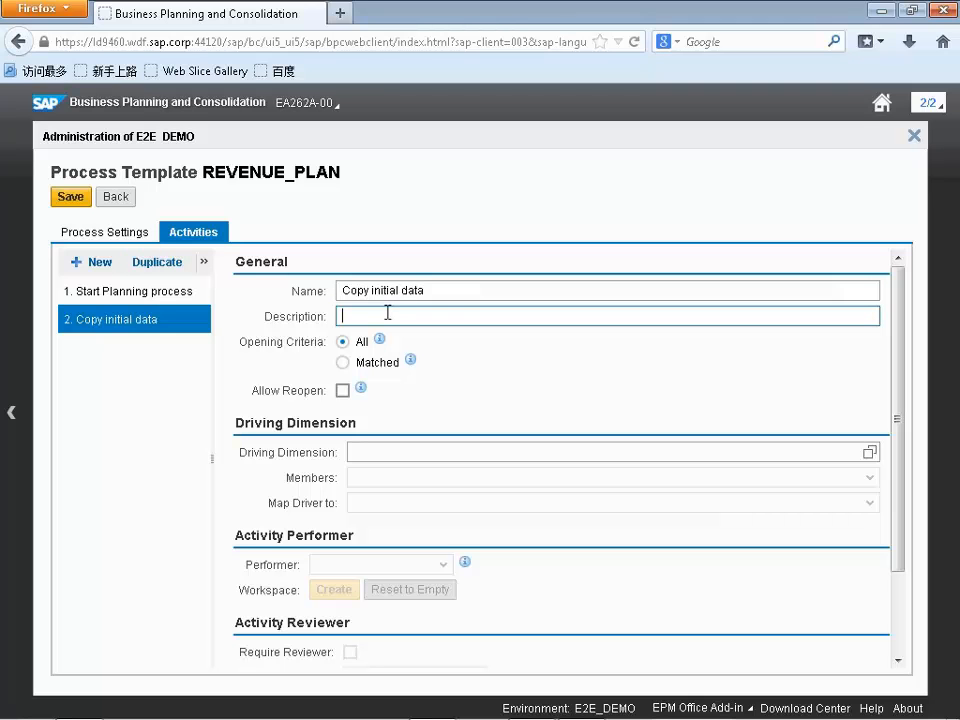
{"action": "key", "text": "ctrl+v"}
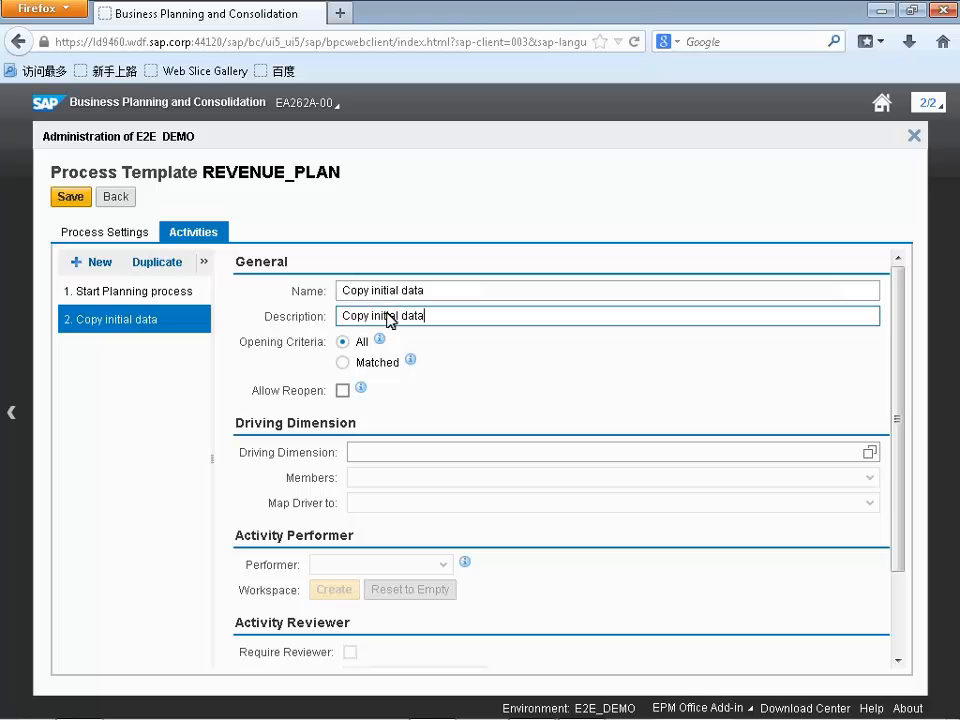
{"action": "left_click", "coordinate": [514, 359]}
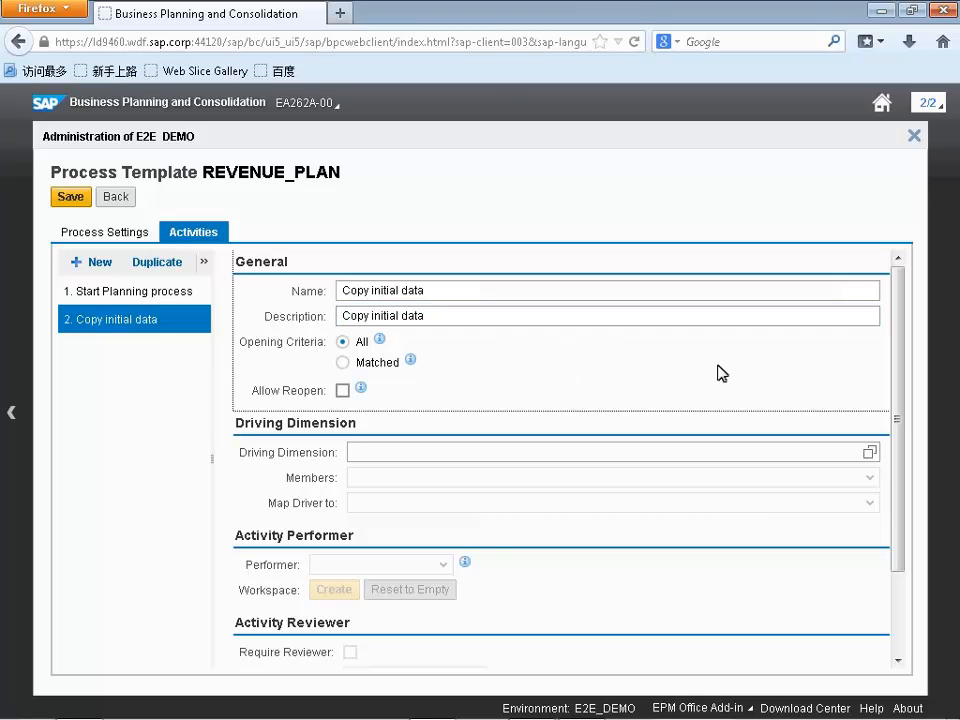
Set the Copy initial data activity's driving dimension to Country with the member AB.
{"action": "left_click", "coordinate": [866, 454]}
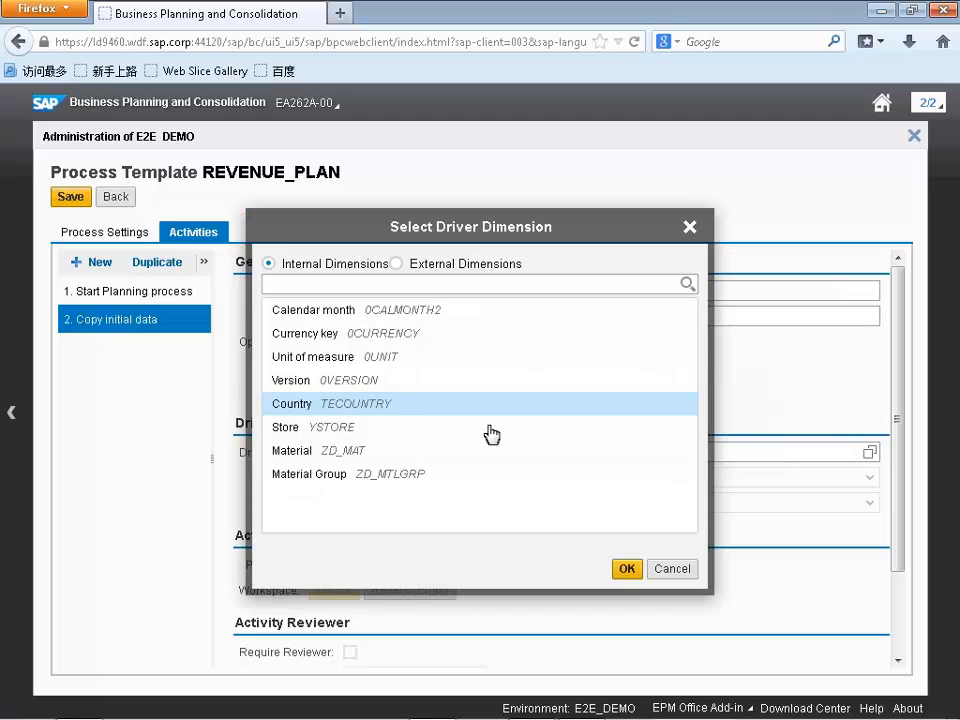
{"action": "left_click", "coordinate": [627, 569]}
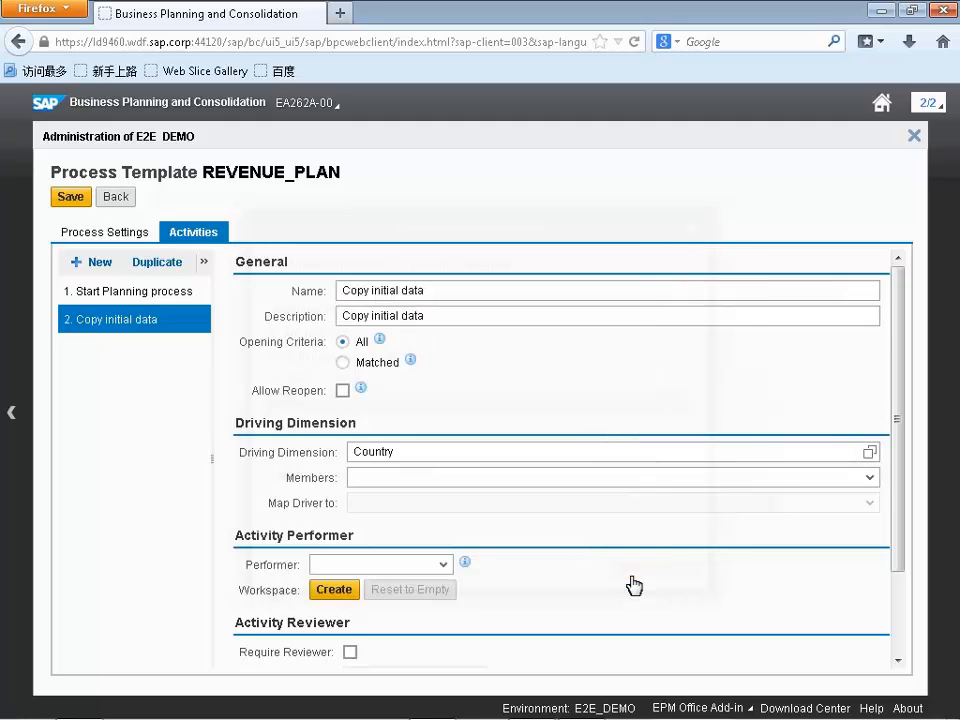
{"action": "left_click", "coordinate": [870, 479]}
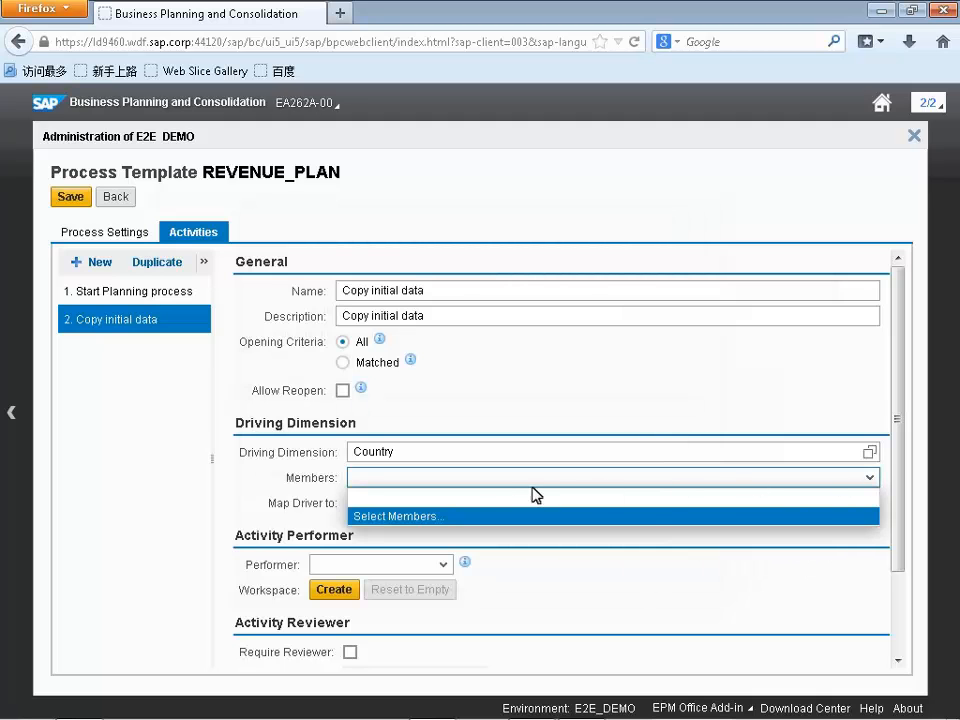
{"action": "left_click", "coordinate": [417, 516]}
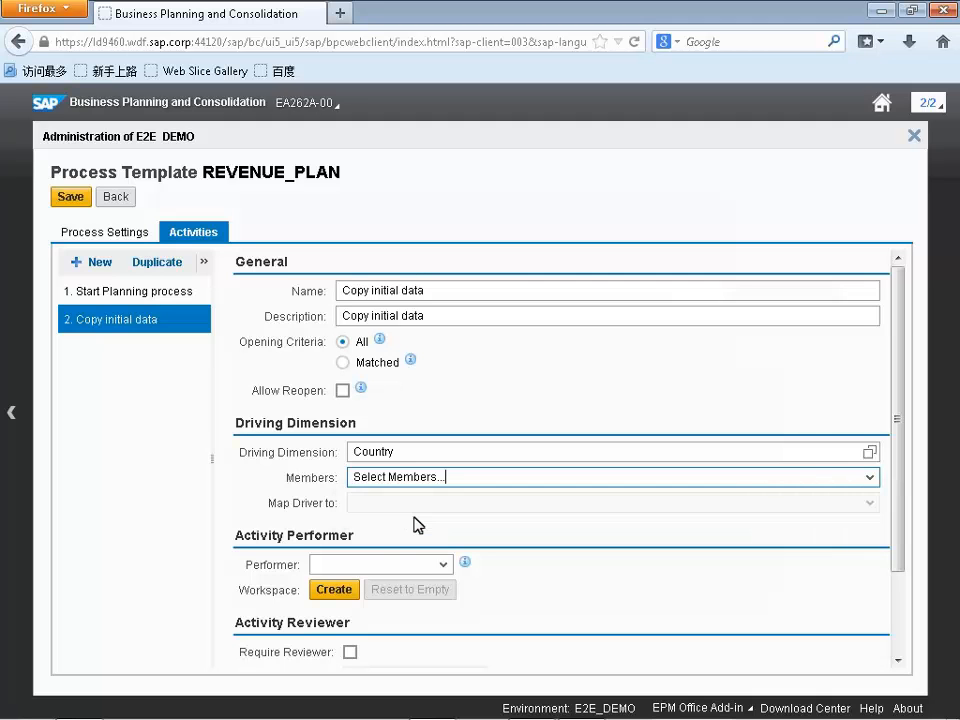
{"action": "left_click", "coordinate": [261, 286]}
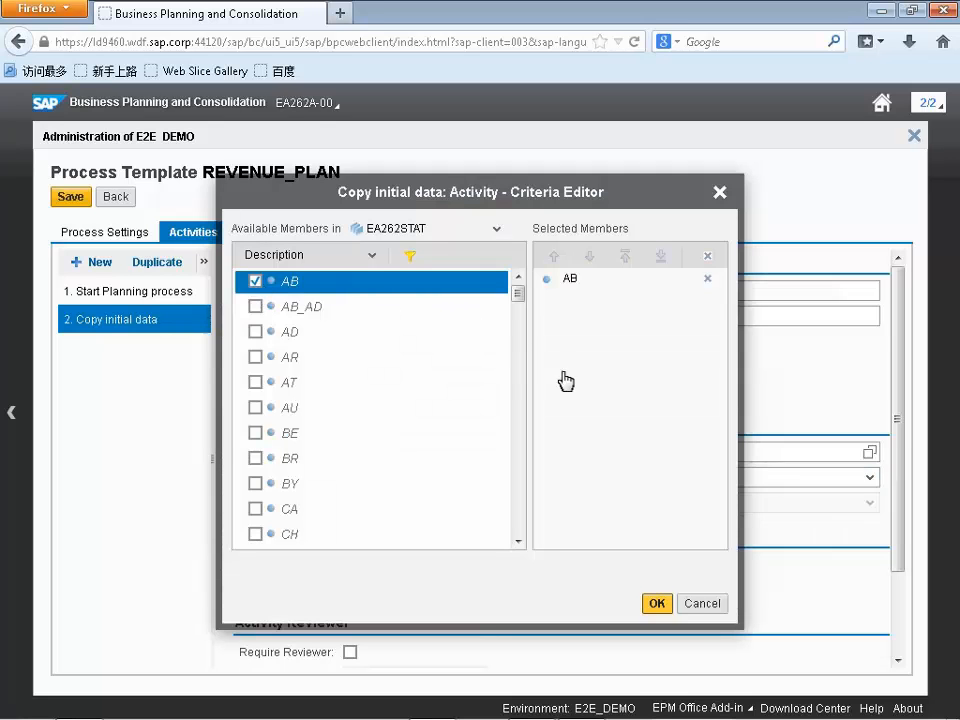
{"action": "left_click", "coordinate": [655, 603]}
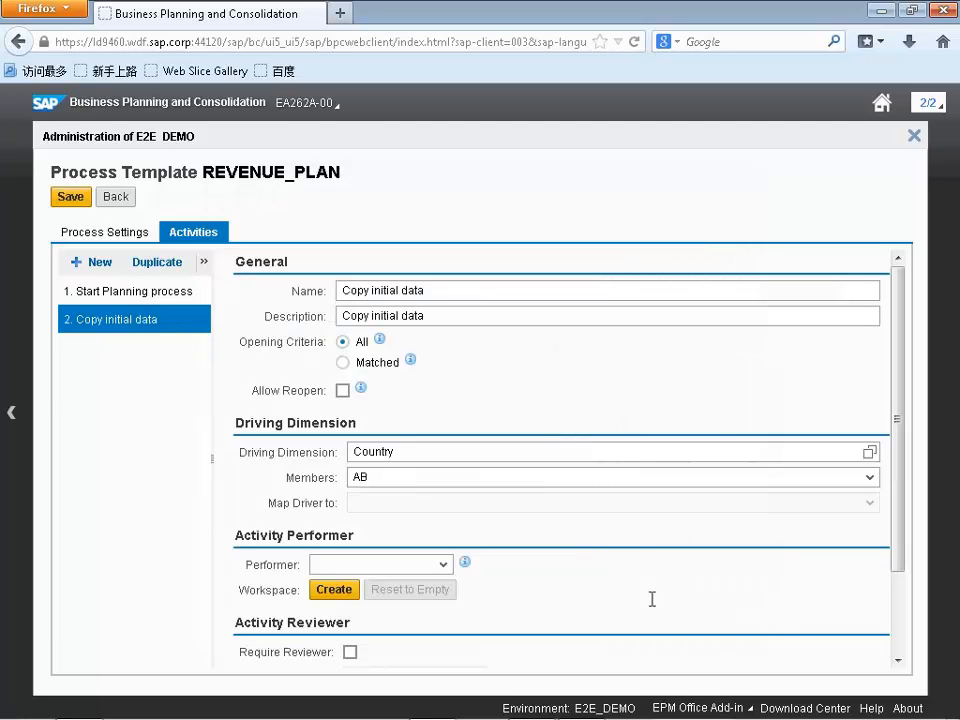
Set the Copy initial data activity's performer to Owner and create its workspace.
{"action": "left_click", "coordinate": [369, 564]}
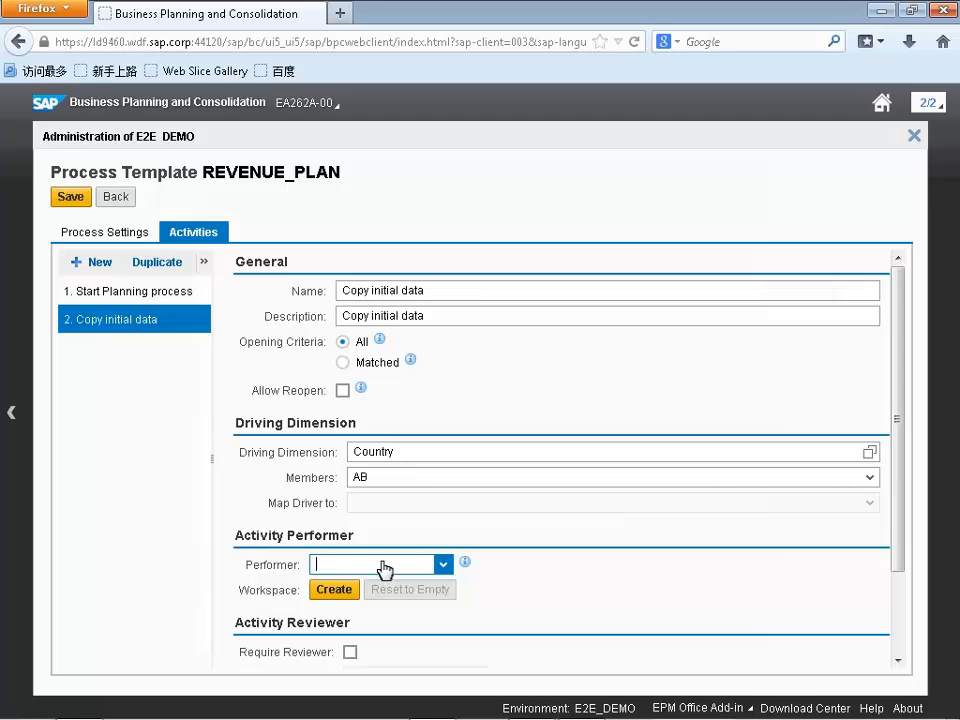
{"action": "left_click", "coordinate": [443, 565]}
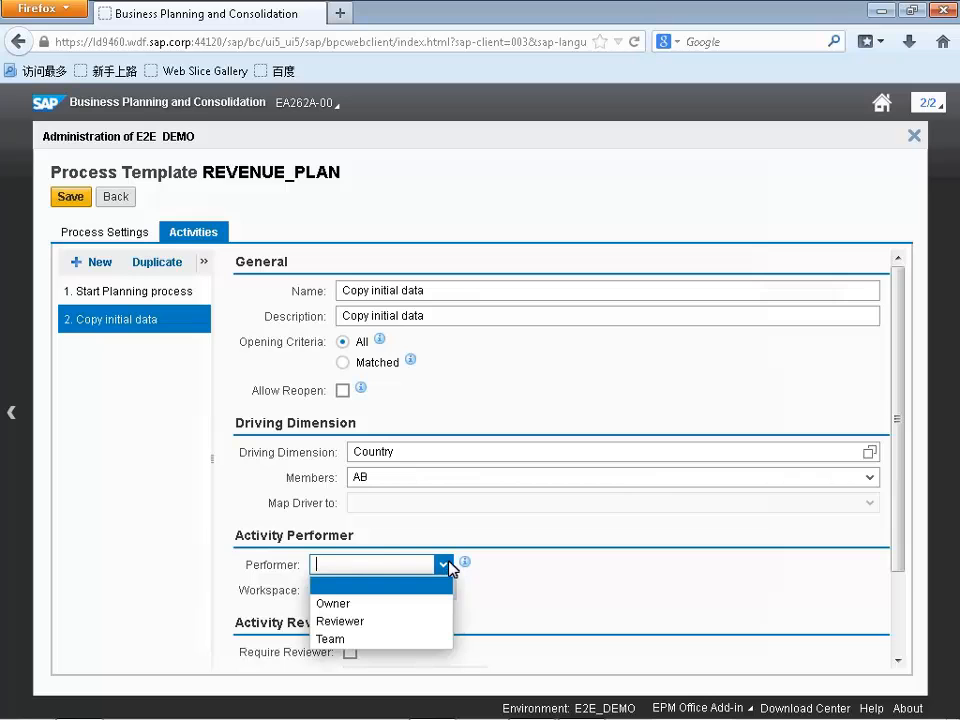
{"action": "left_click", "coordinate": [408, 603]}
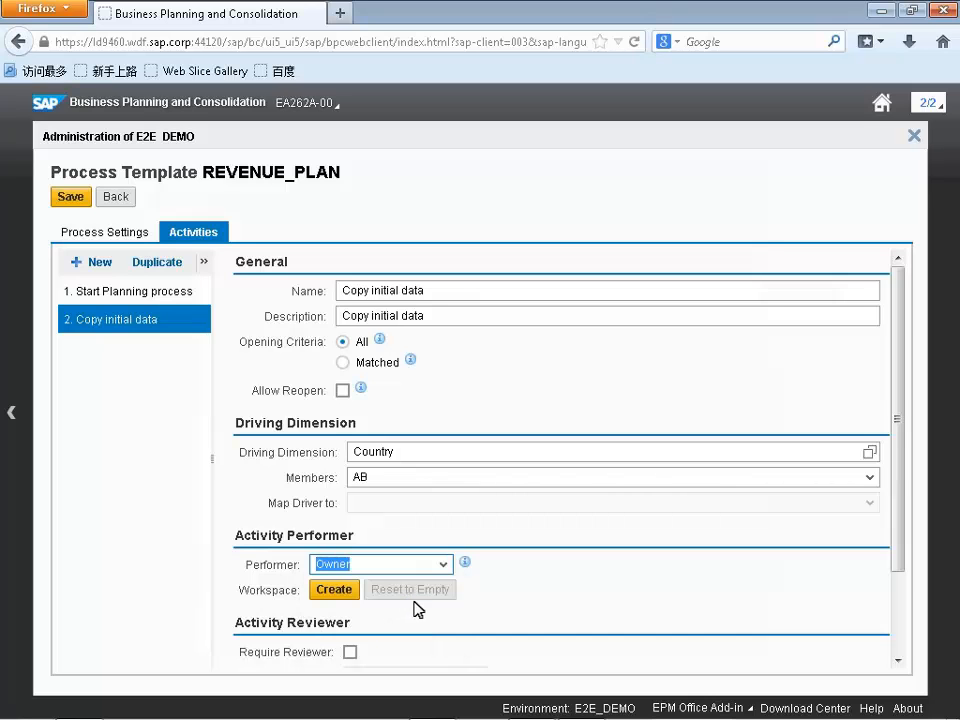
{"action": "left_click", "coordinate": [516, 606]}
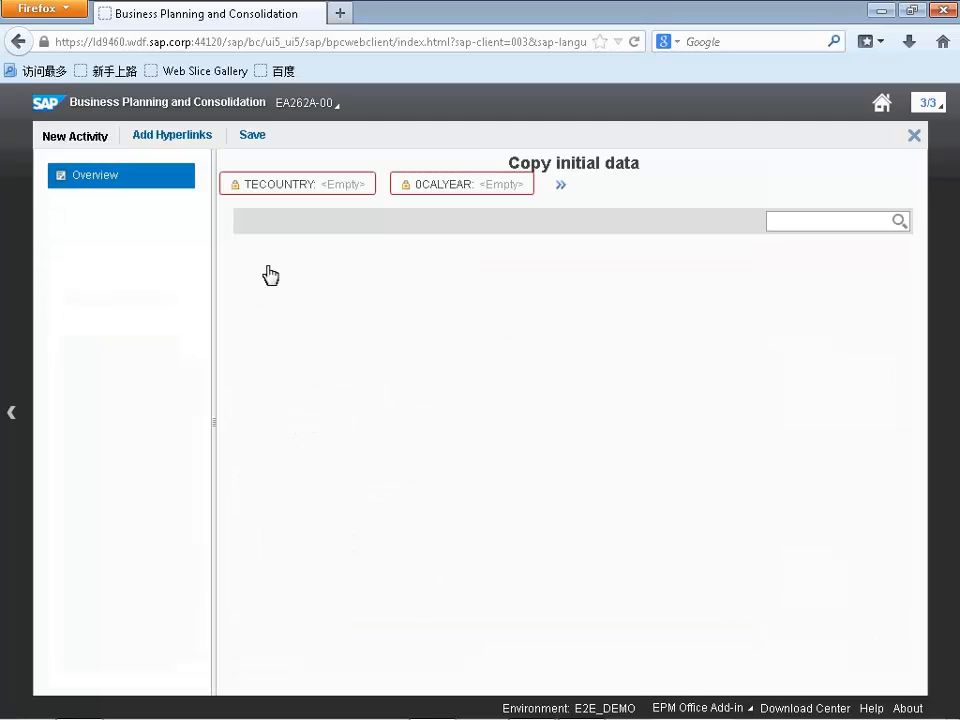
Add a hyperlink named Copy initial data to the activity's workspace.
{"action": "left_click", "coordinate": [193, 143]}
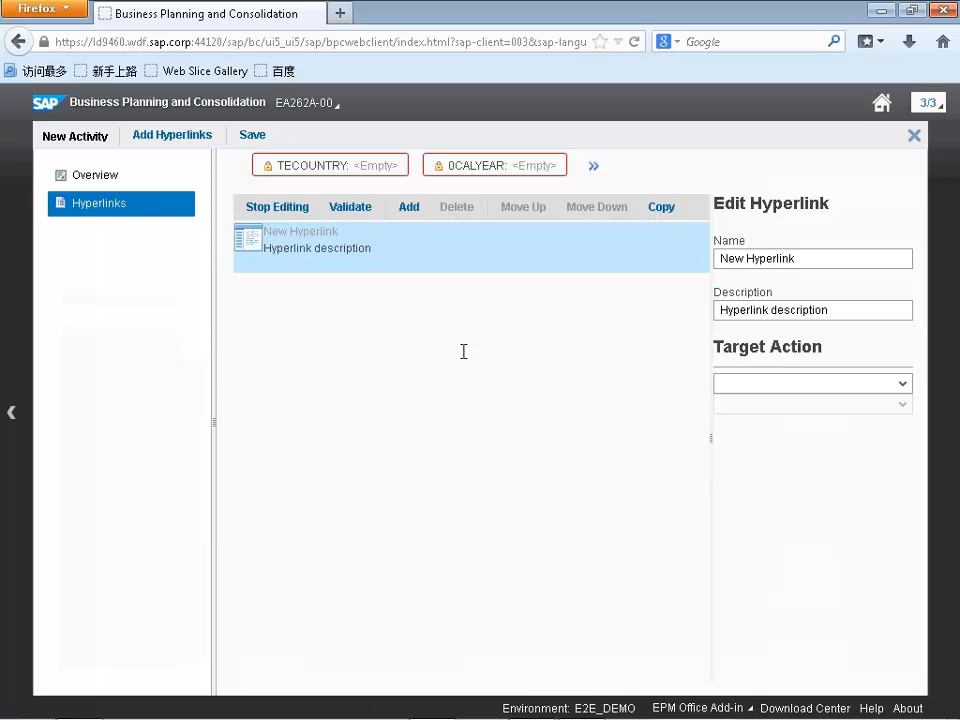
{"action": "triple_click", "coordinate": [860, 258]}
{"action": "type", "text": "Copy"}
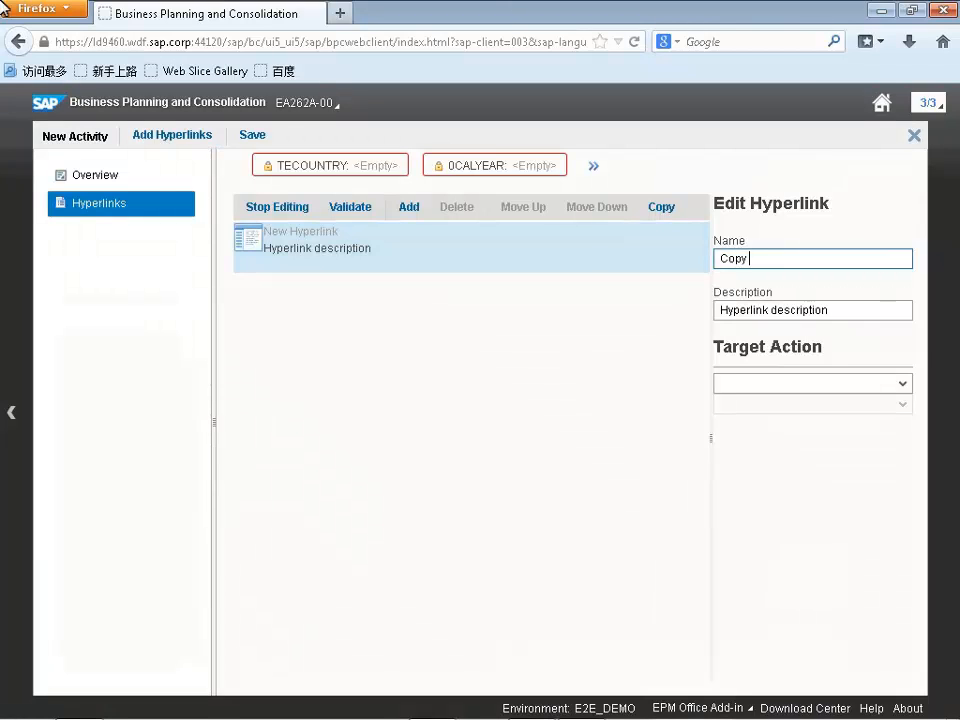
{"action": "type", "text": " initial"}
{"action": "key", "text": "Tab"}
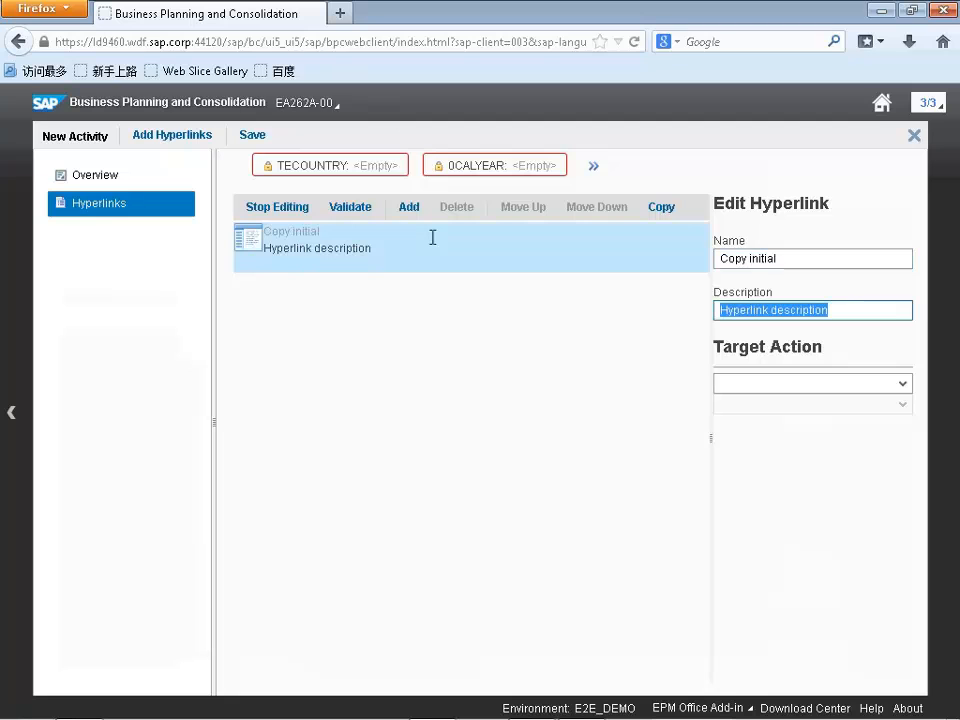
{"action": "left_click", "coordinate": [875, 262]}
{"action": "type", "text": "D"}
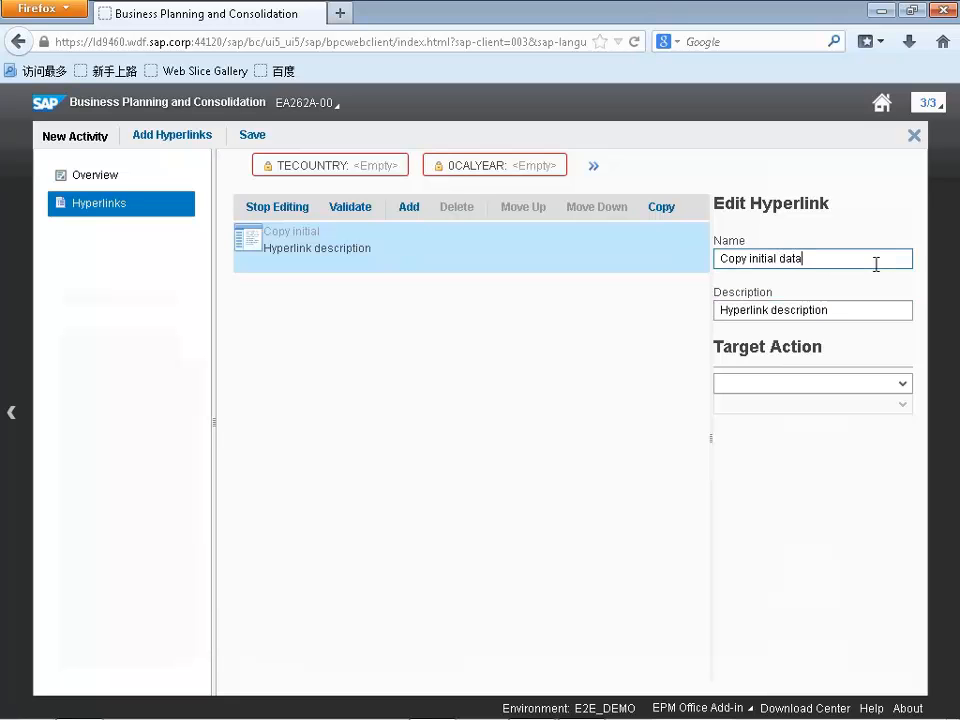
{"action": "type", "text": "ata"}
{"action": "key", "text": "Tab"}
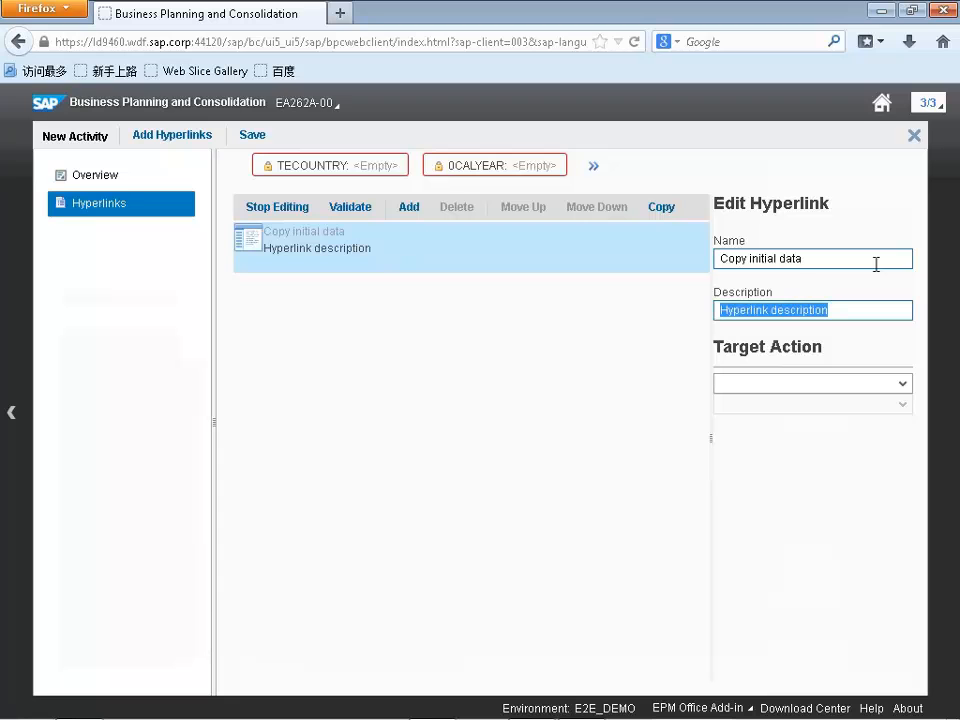
Replace the hyperlink's description with a copy of its name, Copy initial data.
{"action": "key", "text": "shift+Tab"}
{"action": "key", "text": "ctrl+c"}
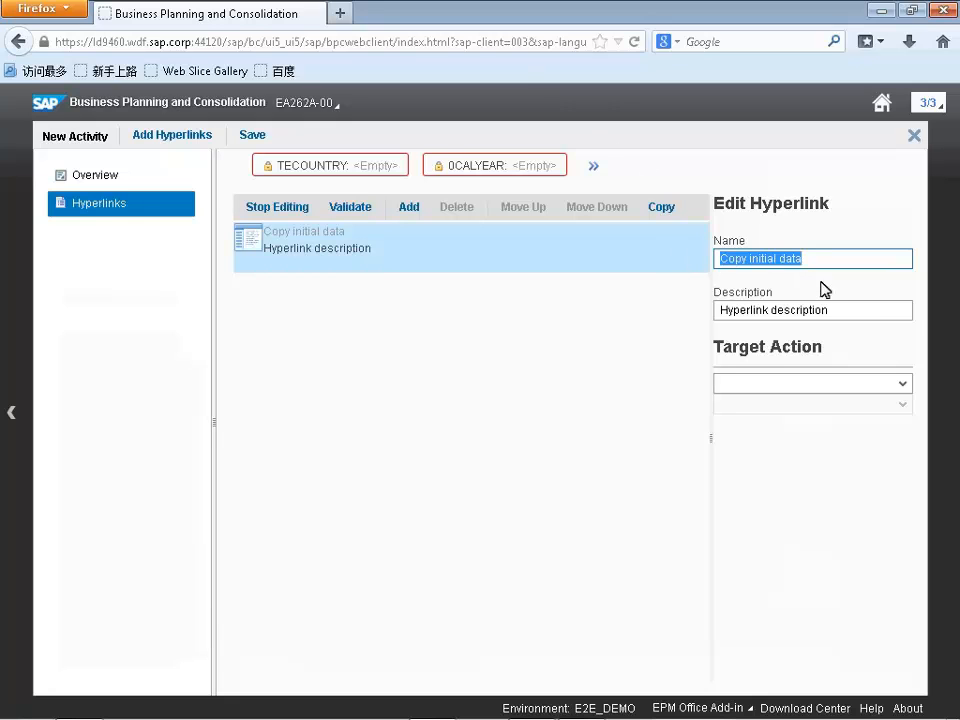
{"action": "left_click", "coordinate": [846, 322]}
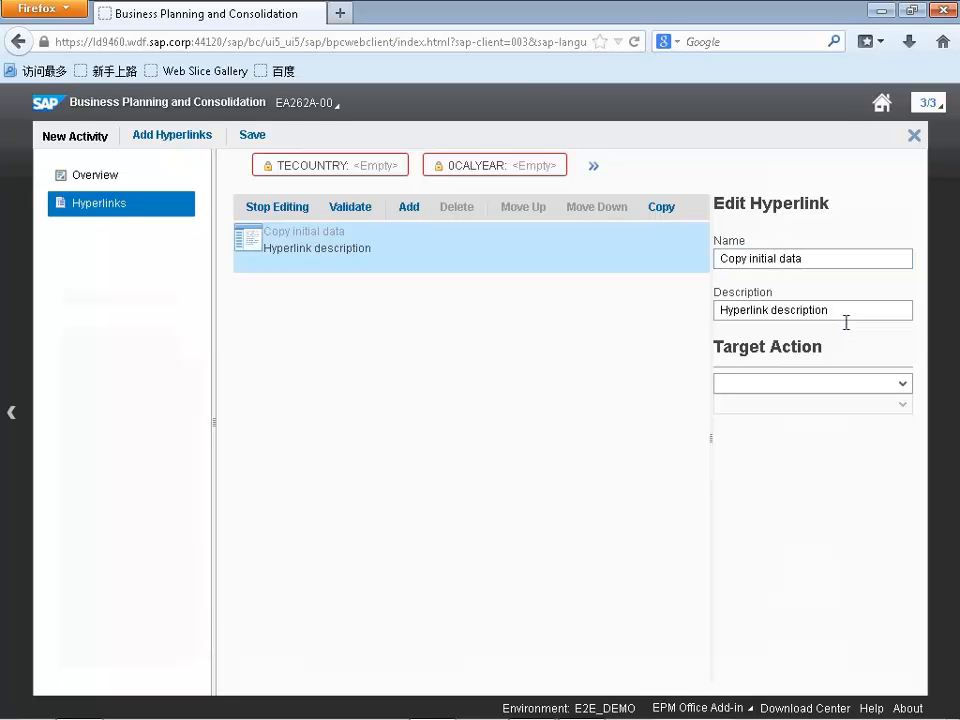
{"action": "key", "text": "ctrl+a"}
{"action": "key", "text": "ctrl+v"}
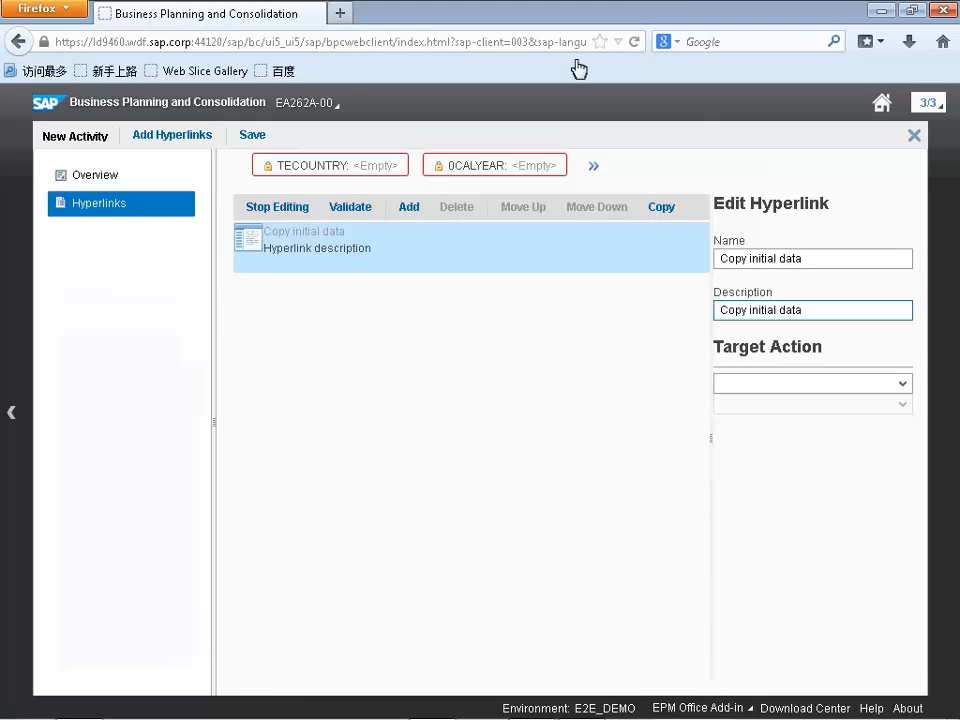
Set the hyperlink's target action to Analysis Office with the option Open Workbook.
{"action": "left_click", "coordinate": [909, 389]}
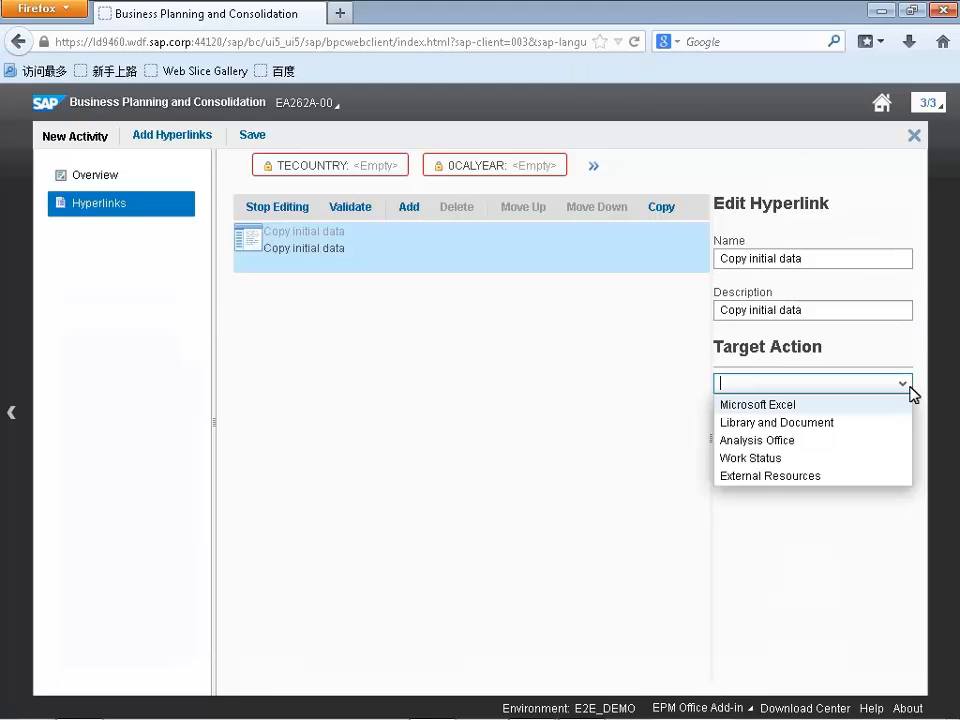
{"action": "left_click", "coordinate": [779, 441]}
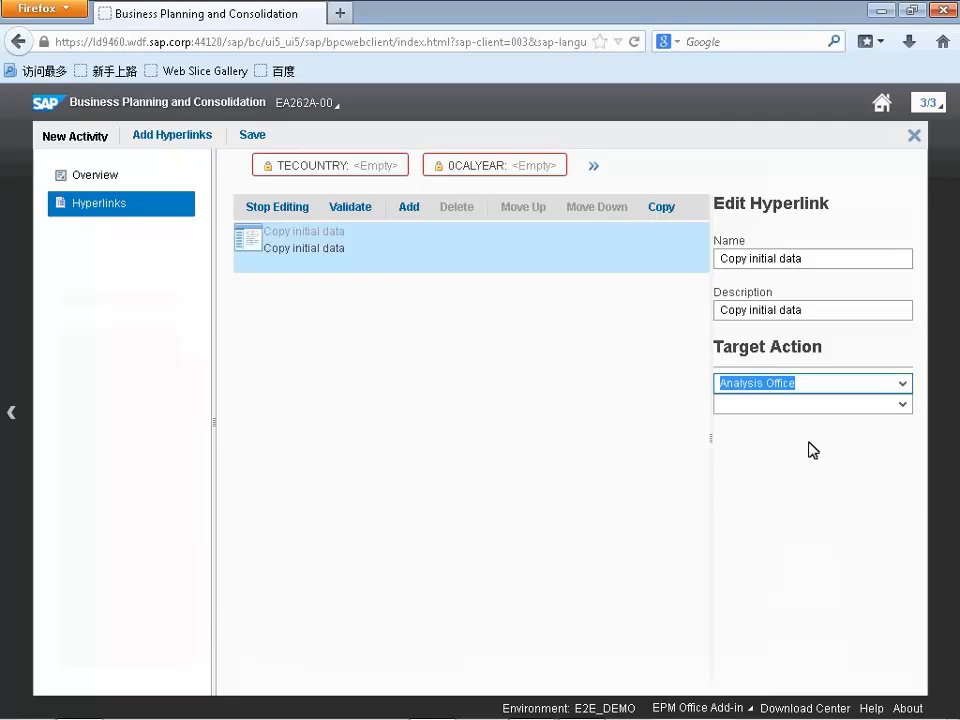
{"action": "left_click", "coordinate": [831, 455]}
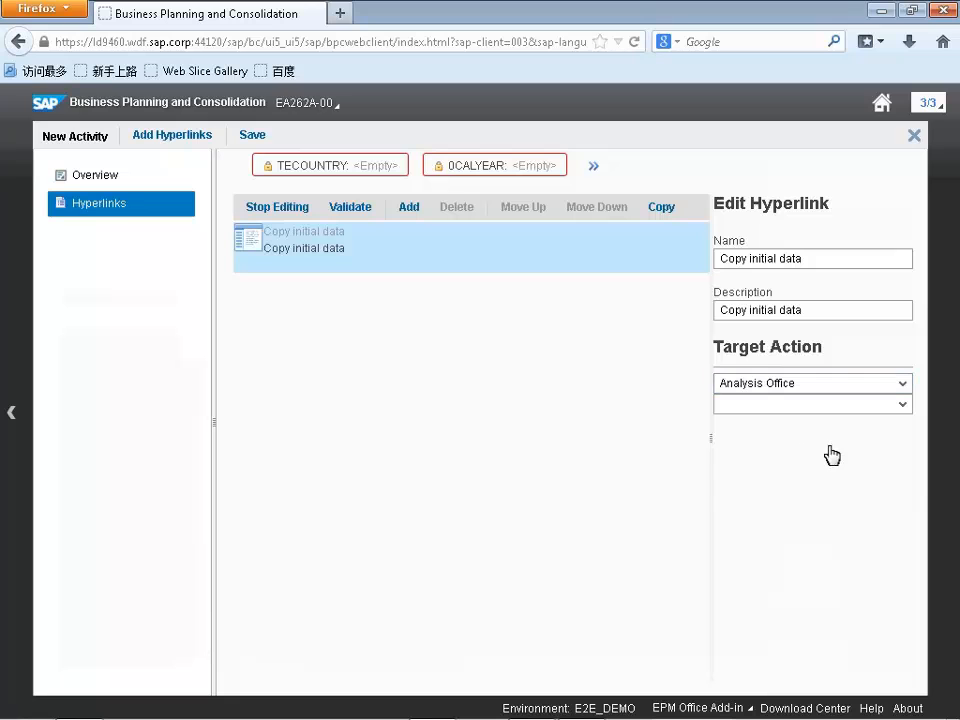
{"action": "left_click", "coordinate": [903, 406]}
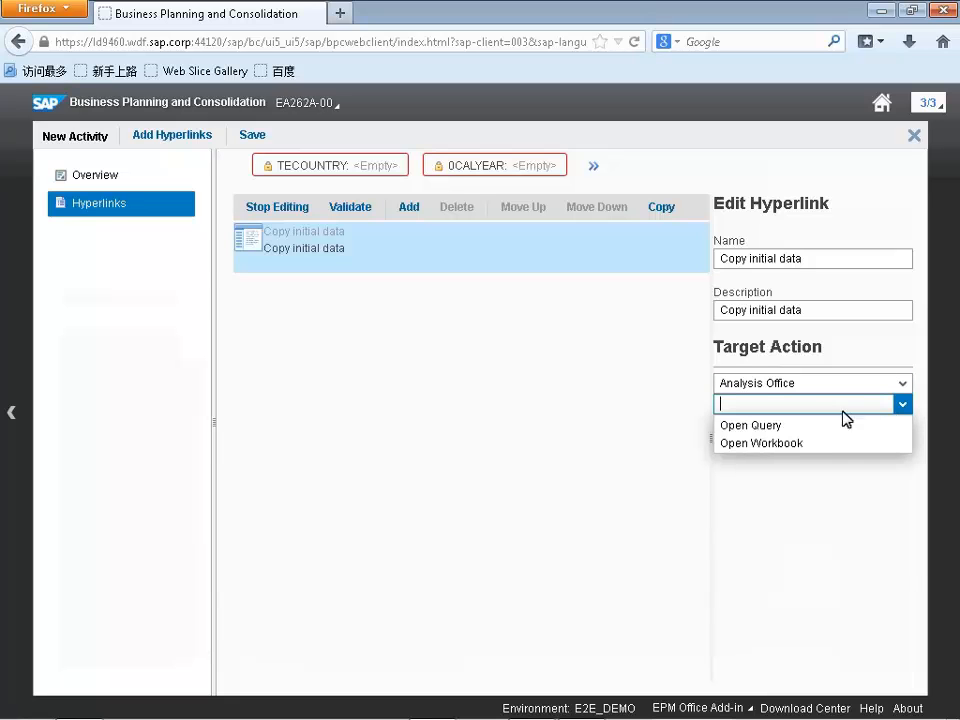
{"action": "left_click", "coordinate": [809, 444]}
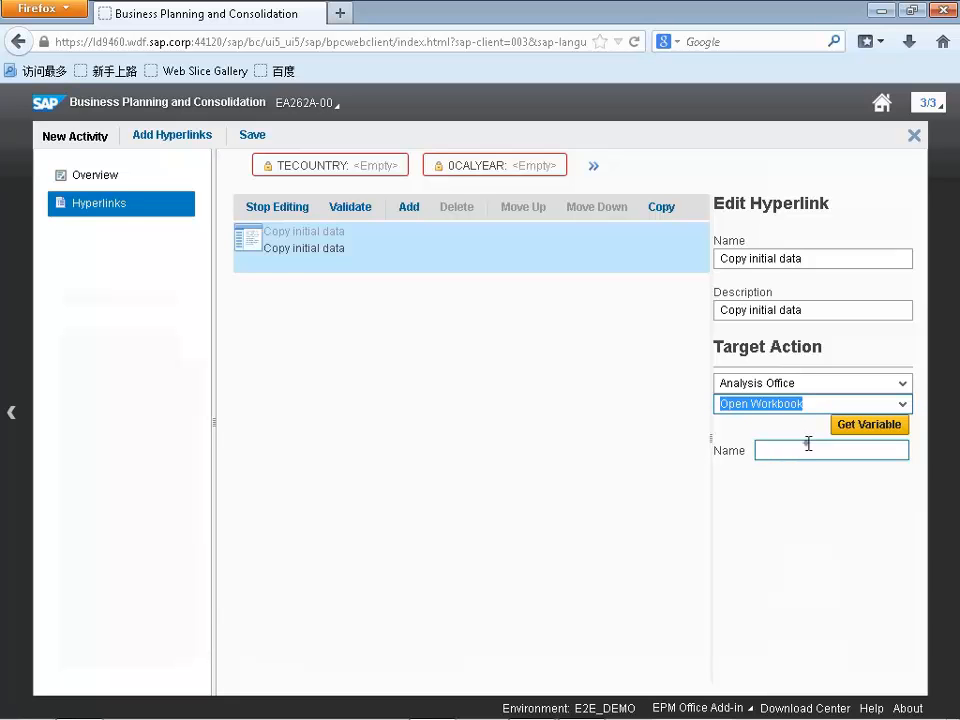
Enter TE13DW1 as the name of the workbook the hyperlink opens, and save and close the activity workspace editor.
{"action": "left_click", "coordinate": [808, 444]}
{"action": "key", "text": "Caps_Lock"}
{"action": "type", "text": "TE13DW2"}
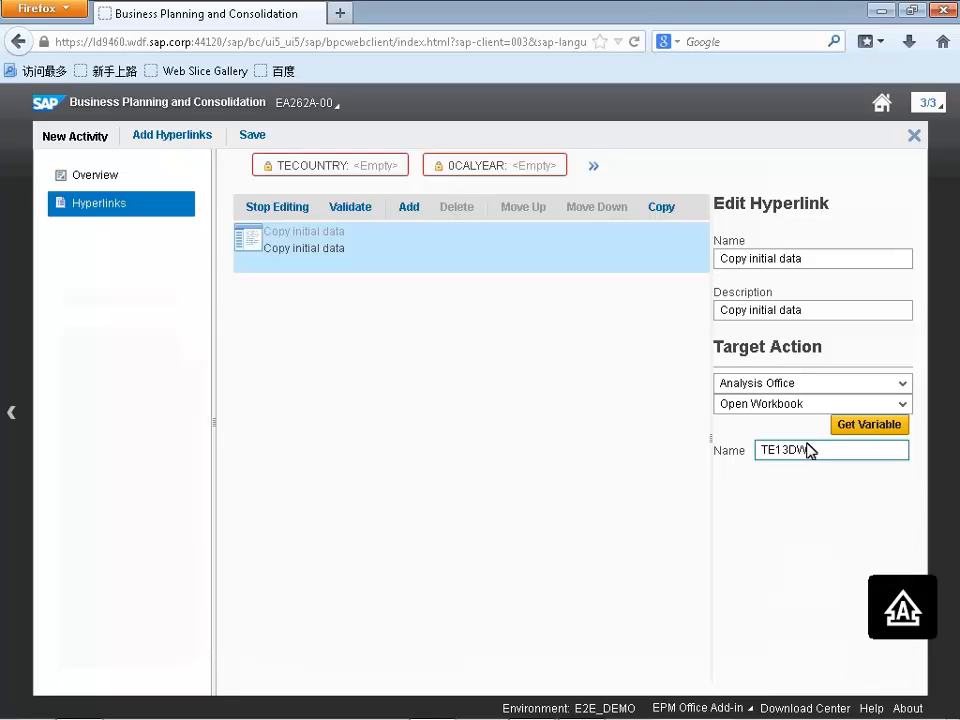
{"action": "left_click", "coordinate": [819, 495]}
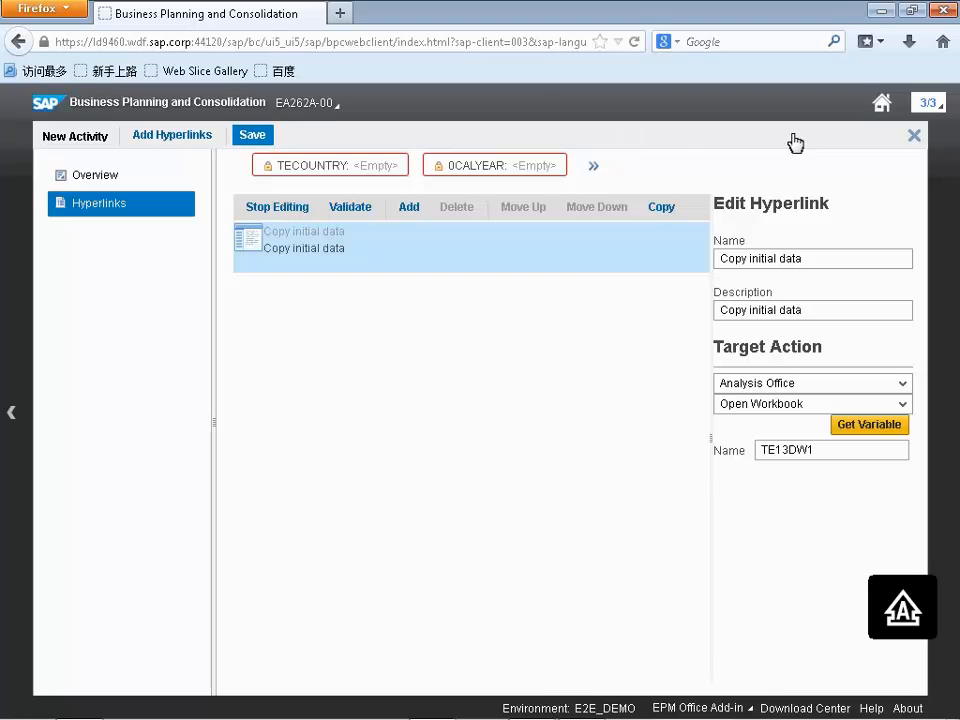
{"action": "left_click", "coordinate": [914, 135]}
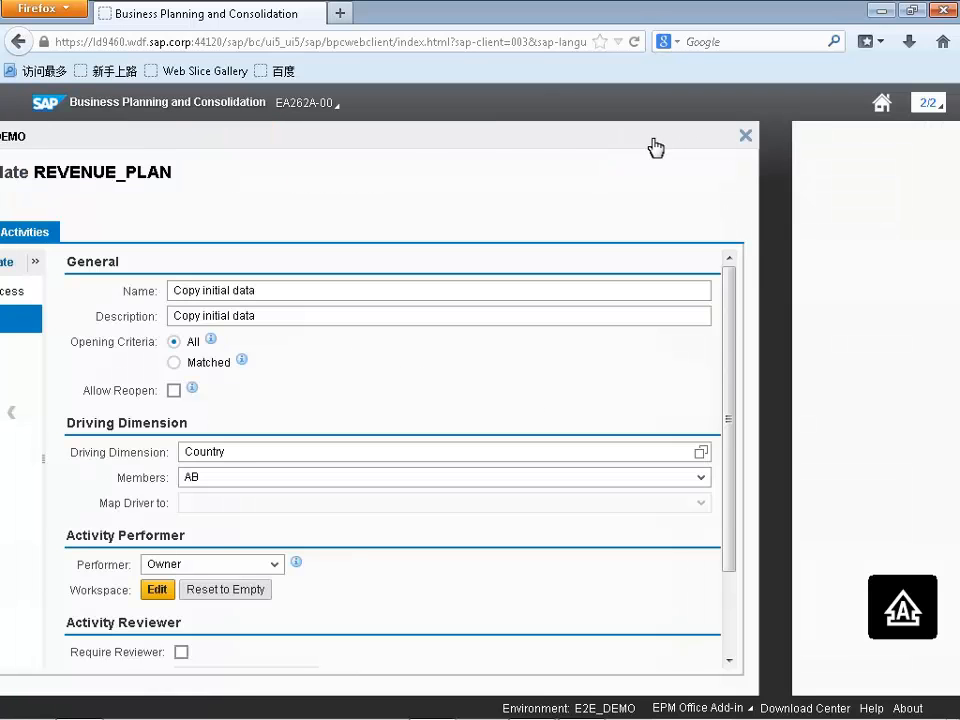
Add a new activity named Adjust plan data to the process template.
{"action": "left_click", "coordinate": [84, 258]}
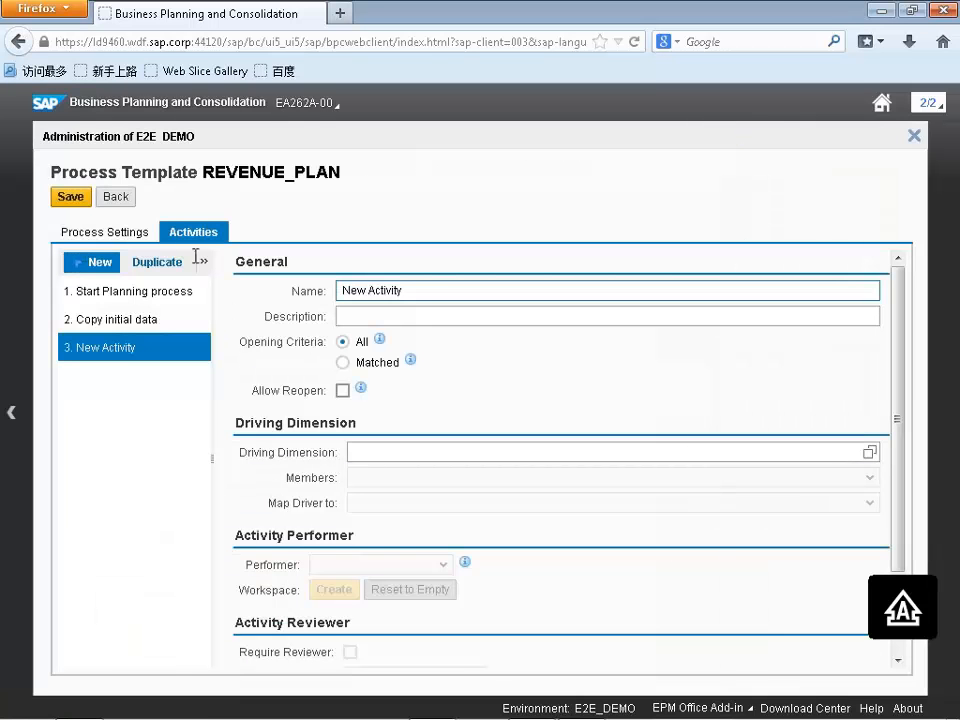
{"action": "triple_click", "coordinate": [403, 289]}
{"action": "type", "text": "aDJU"}
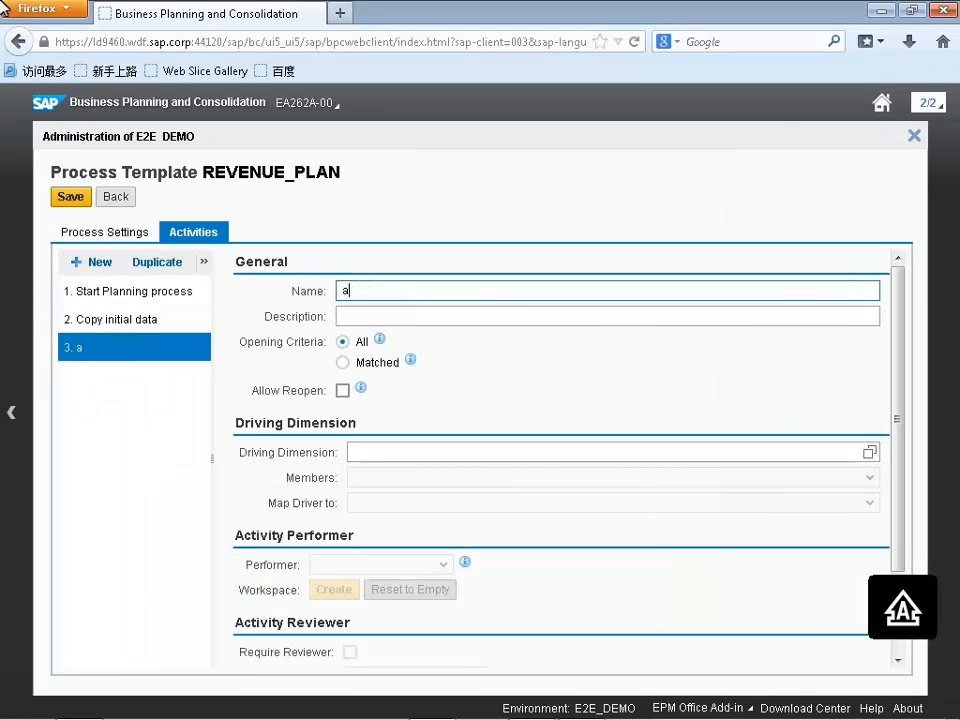
{"action": "key", "text": "Caps_Lock"}
{"action": "key", "text": "BackSpace"}
{"action": "type", "text": "Adjust"}
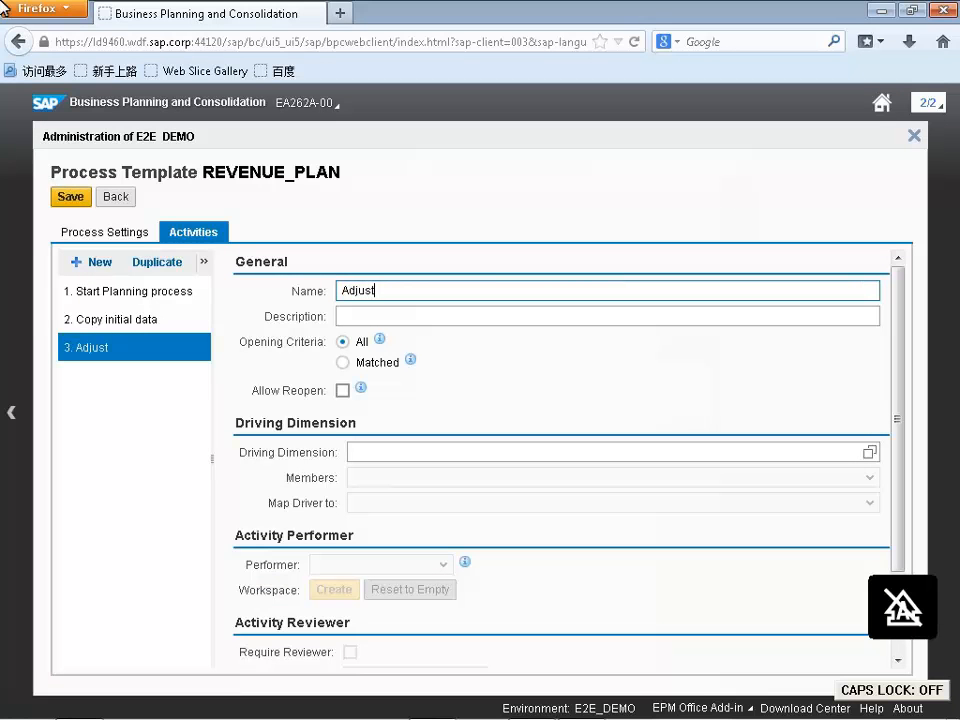
{"action": "type", "text": " plan dat"}
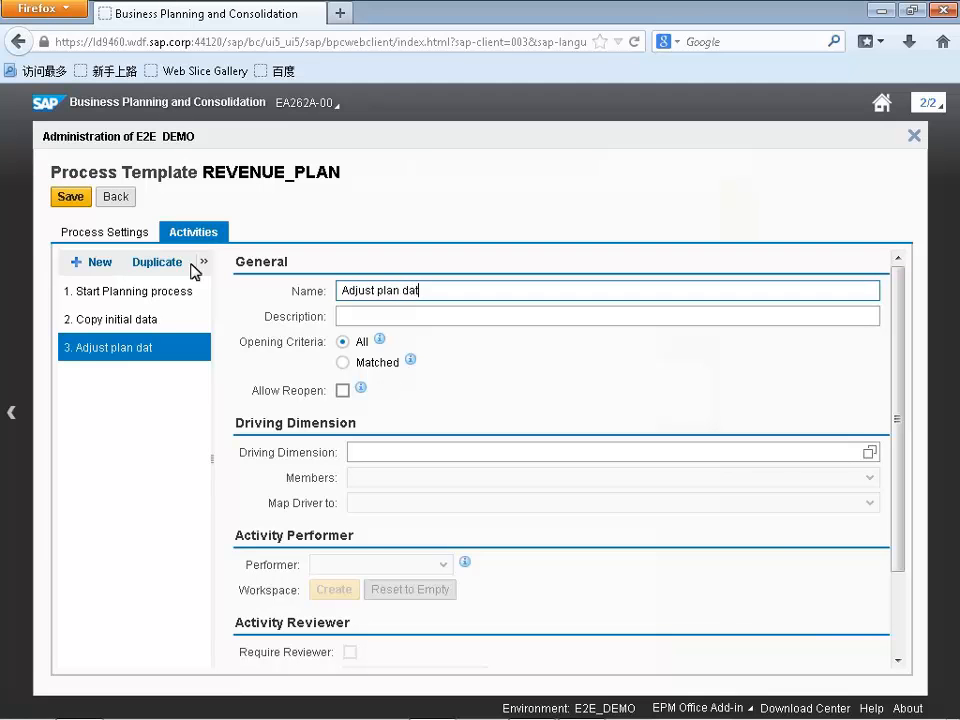
{"action": "type", "text": "a"}
Fill the activity's description with a copy of its name, Adjust plan data.
{"action": "key", "text": "ctrl+a"}
{"action": "key", "text": "ctrl+c"}
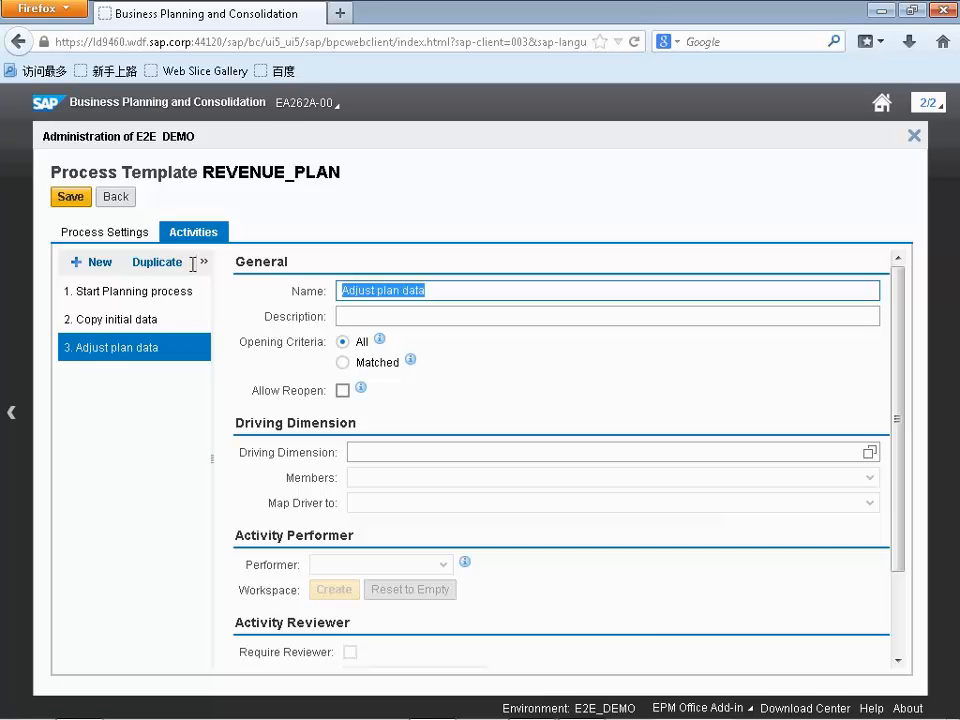
{"action": "left_click", "coordinate": [460, 319]}
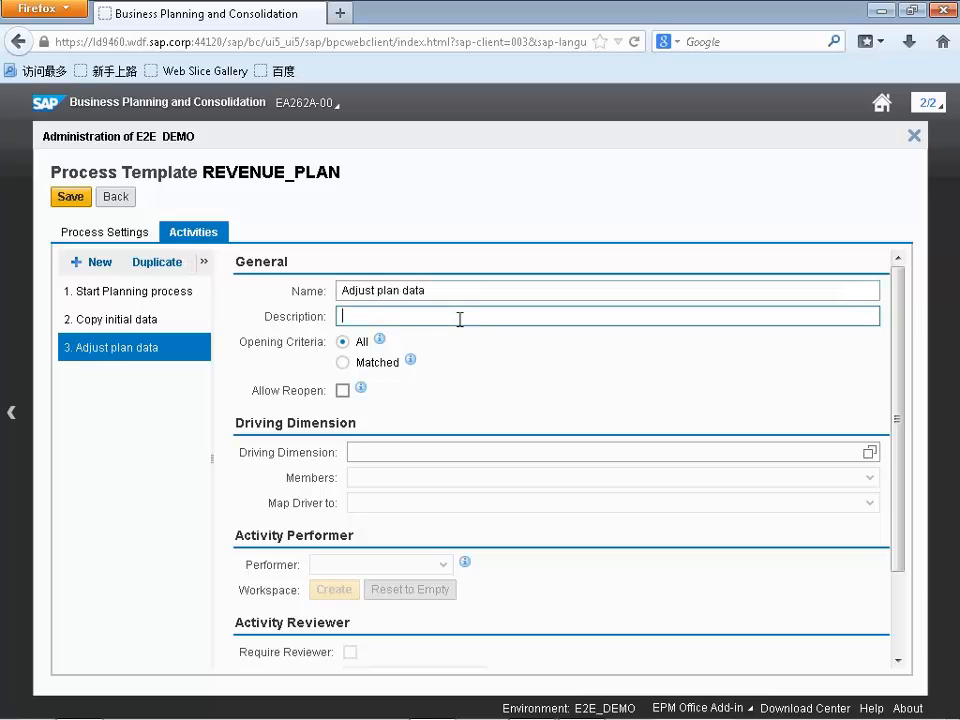
{"action": "key", "text": "ctrl+v"}
Set the activity's driving dimension to Country with member AB, and its performer to Owner.
{"action": "left_click", "coordinate": [869, 453]}
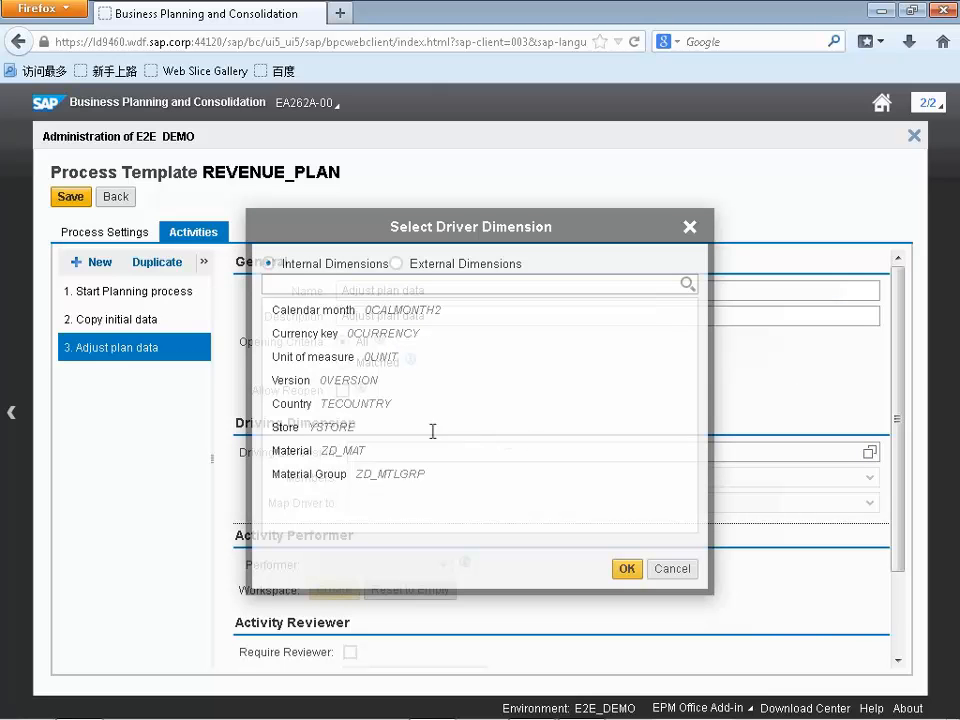
{"action": "left_click", "coordinate": [622, 569]}
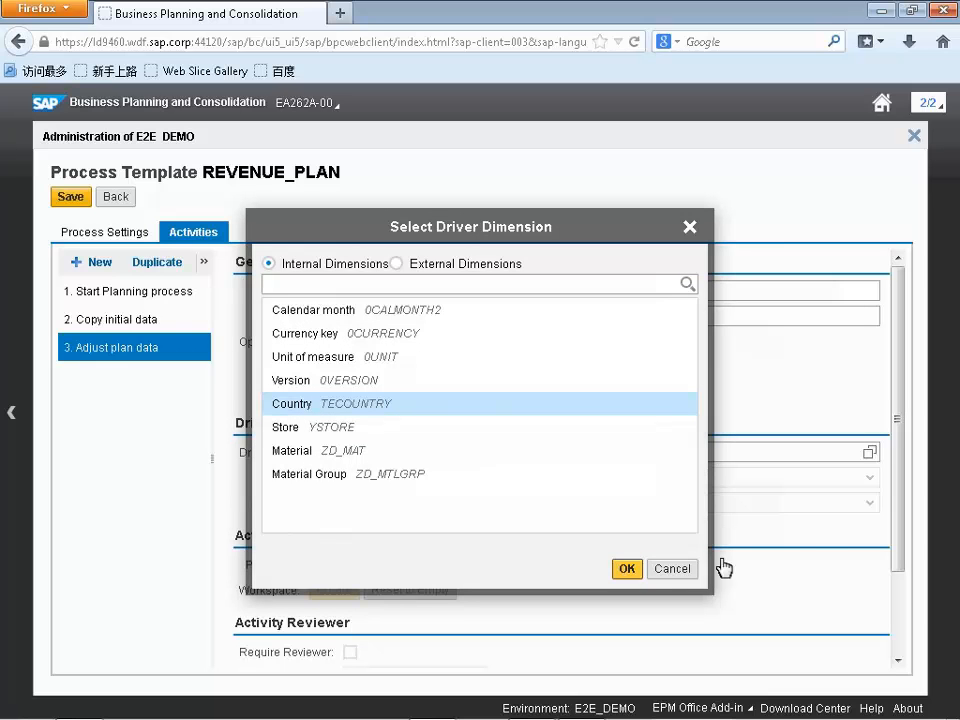
{"action": "left_click", "coordinate": [862, 482]}
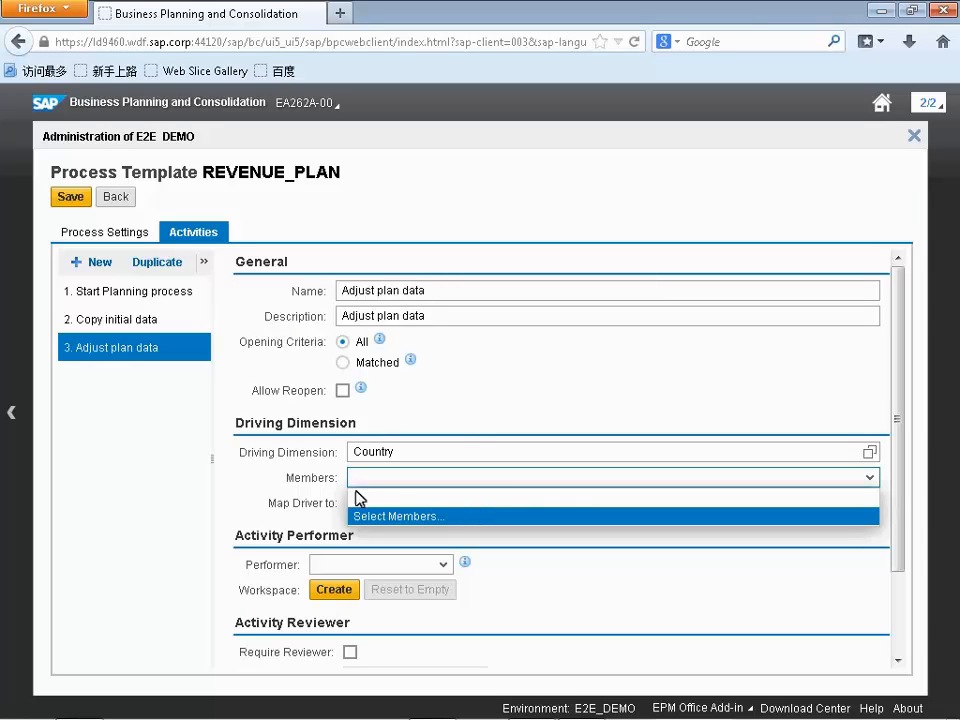
{"action": "left_click", "coordinate": [256, 281]}
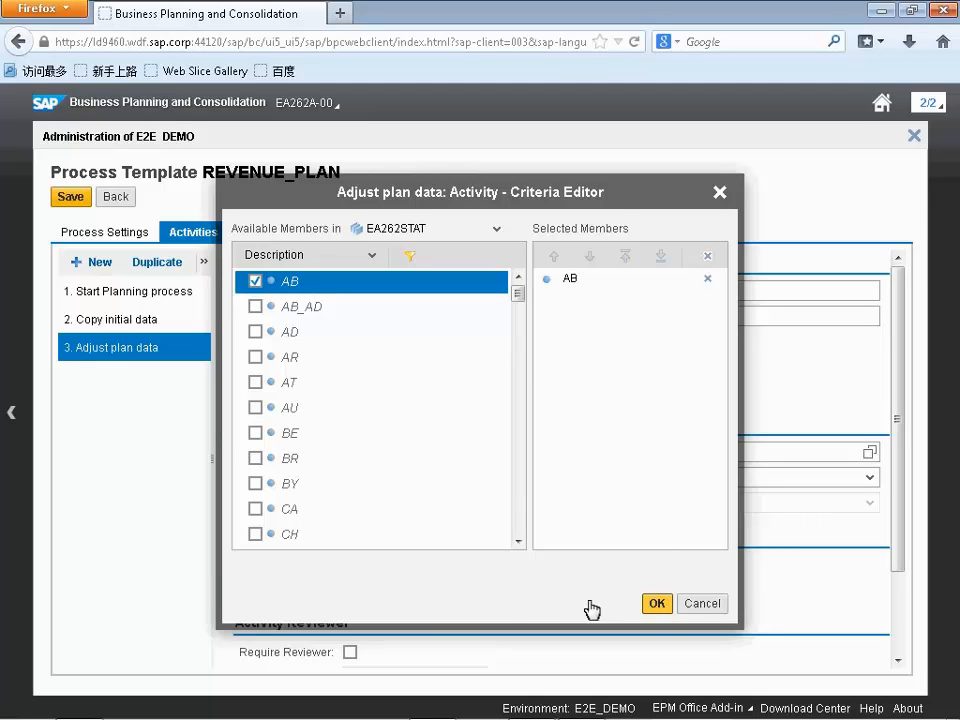
{"action": "left_click", "coordinate": [445, 566]}
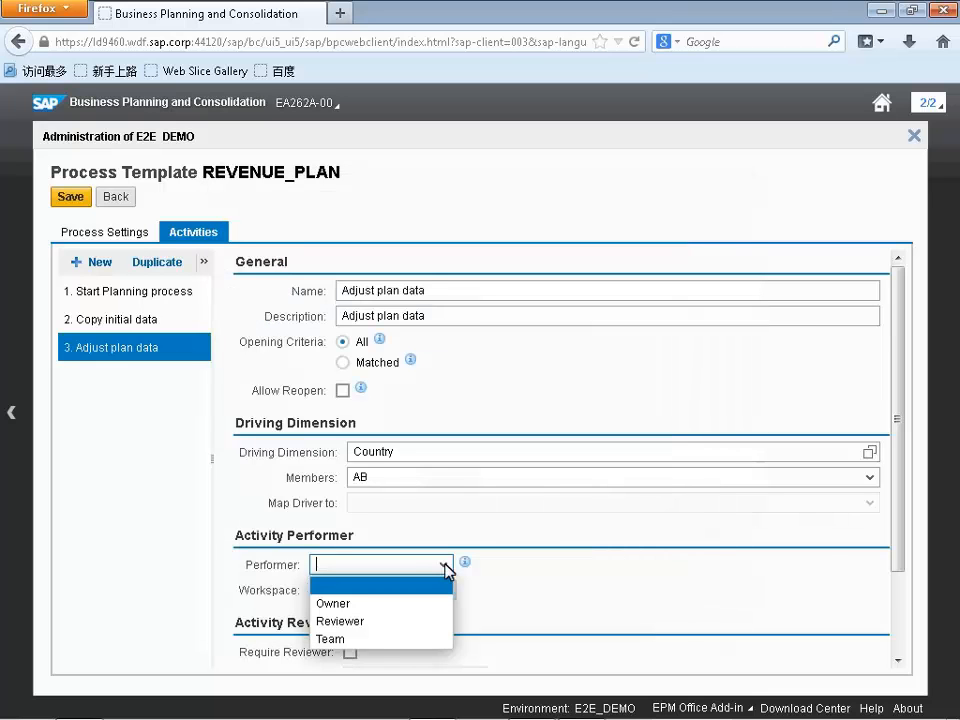
{"action": "left_click", "coordinate": [340, 604]}
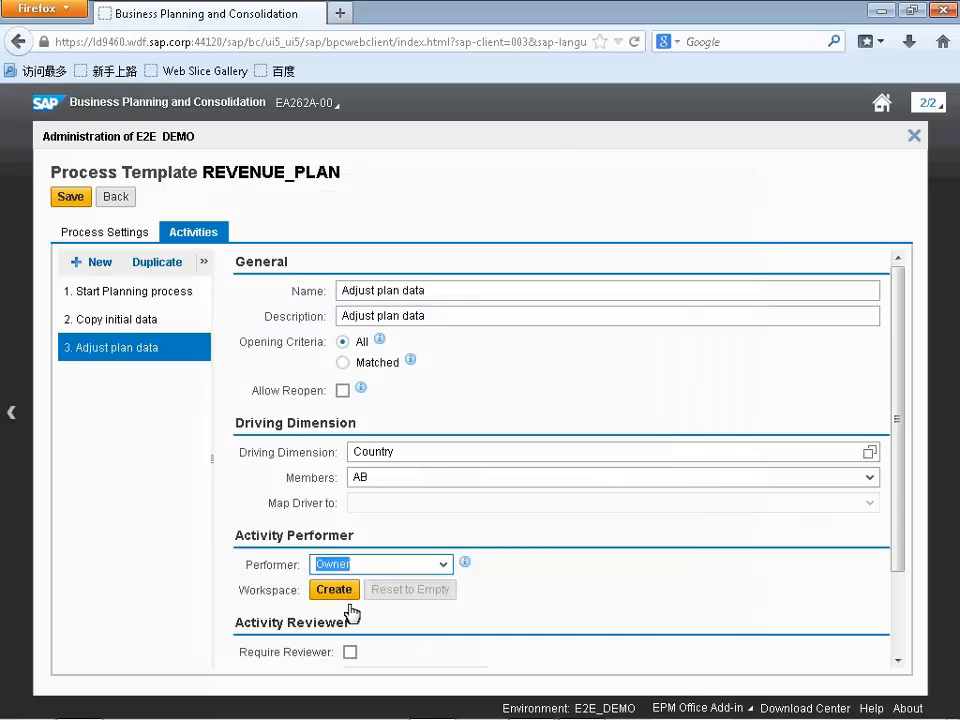
Create the performer's workspace for the activity and add a hyperlink named Adjust with web input form.
{"action": "left_click", "coordinate": [344, 596]}
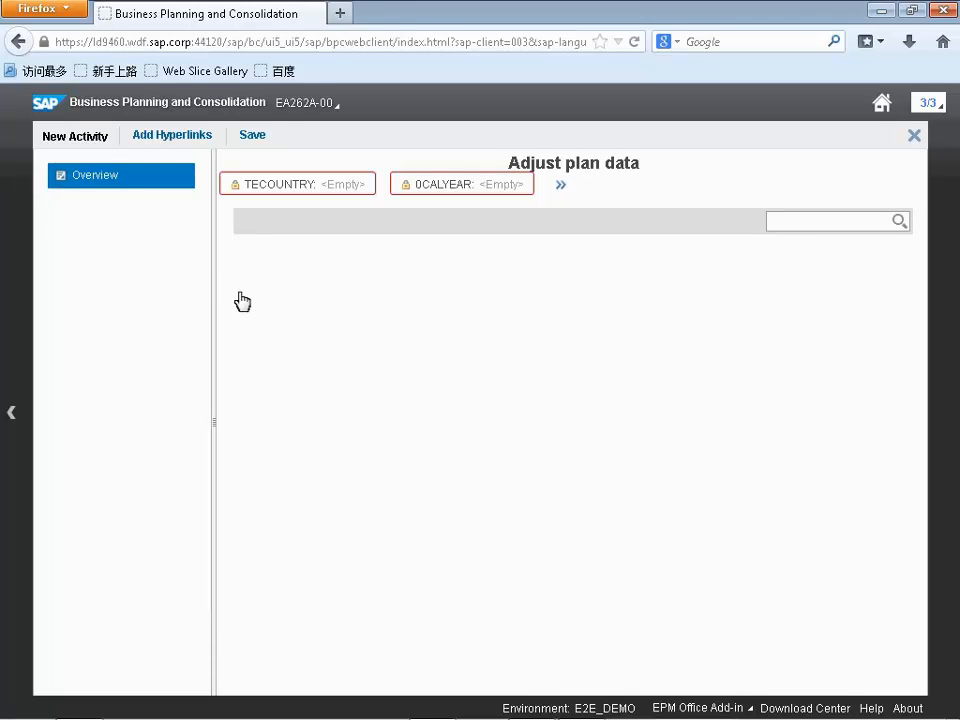
{"action": "left_click", "coordinate": [160, 136]}
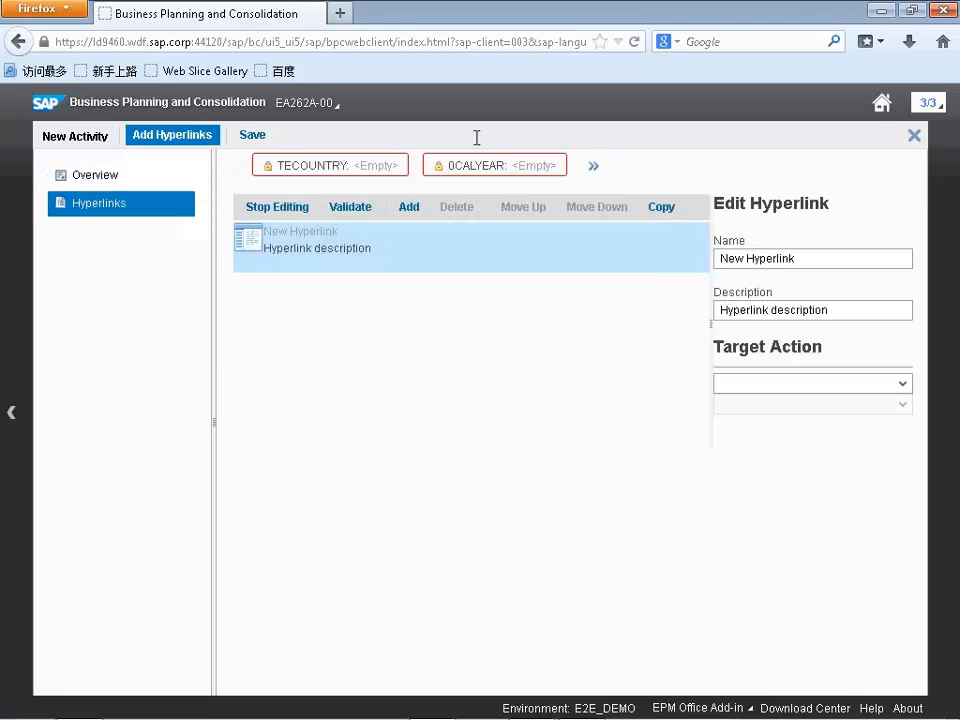
{"action": "triple_click", "coordinate": [874, 259]}
{"action": "type", "text": "As"}
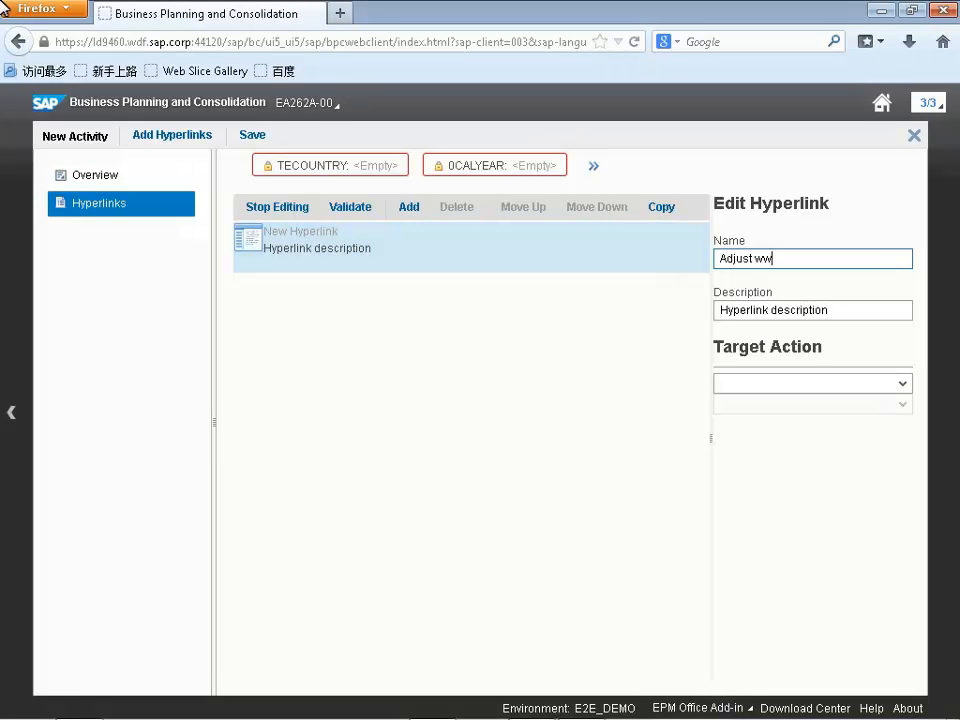
{"action": "type", "text": "just with web input"}
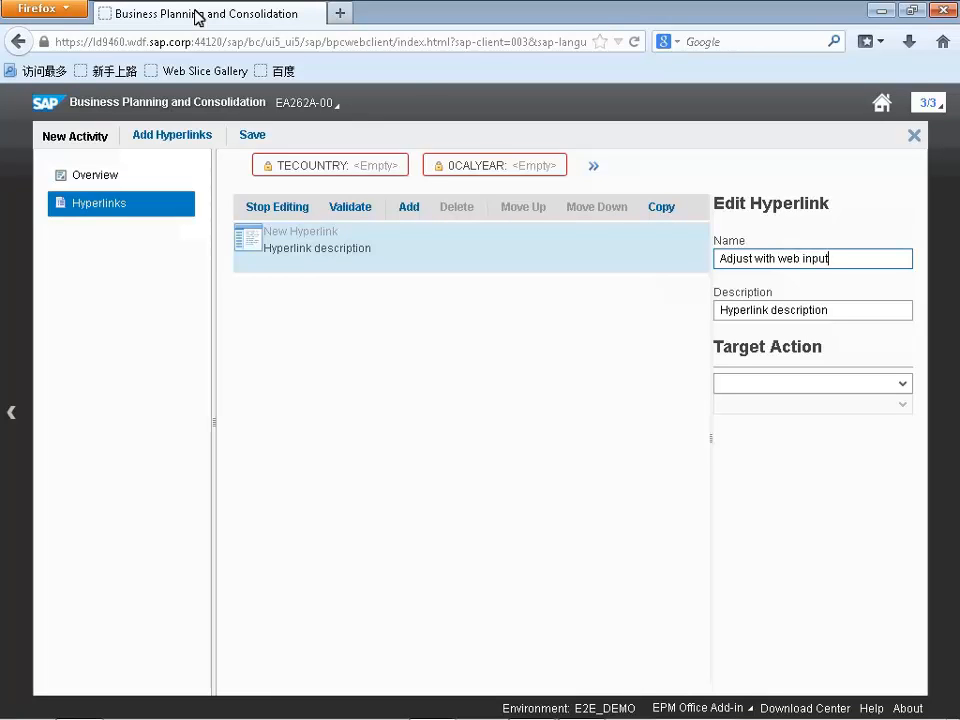
{"action": "type", "text": " form"}
Replace the hyperlink's description with a copy of its name, Adjust with web input form.
{"action": "key", "text": "ctrl+a"}
{"action": "key", "text": "ctrl+c"}
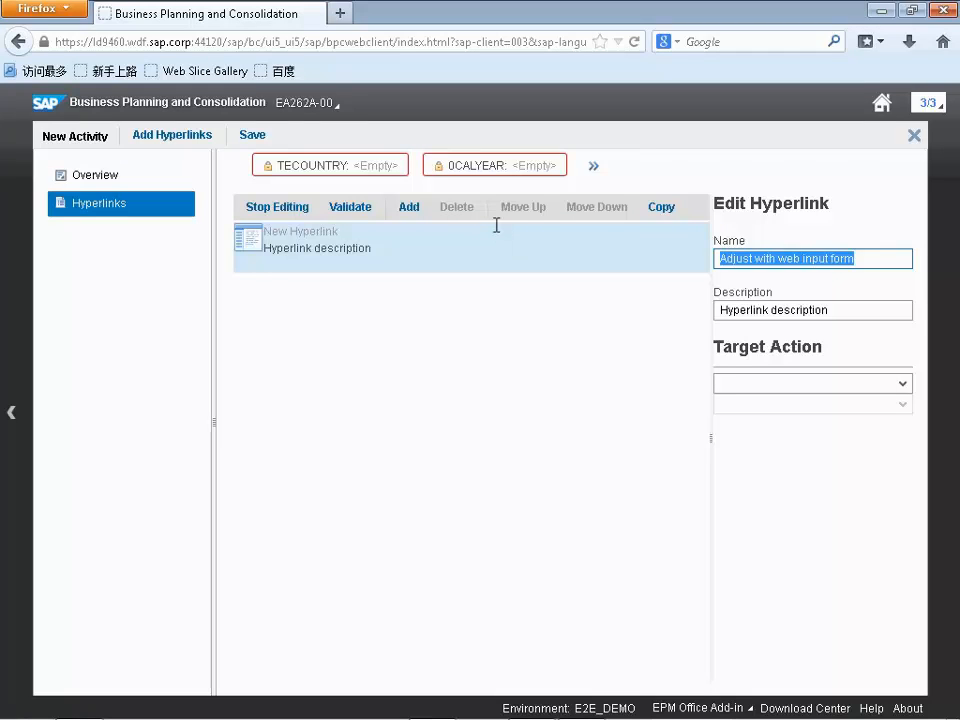
{"action": "left_click", "coordinate": [766, 310]}
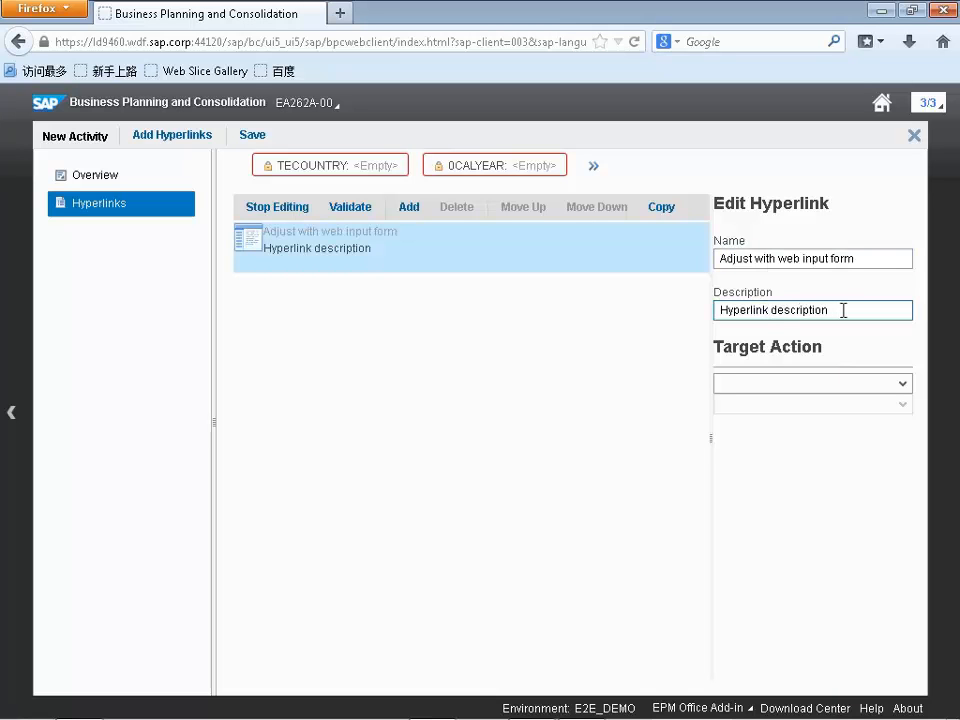
{"action": "left_click_drag", "start_coordinate": [844, 311], "coordinate": [2, 3]}
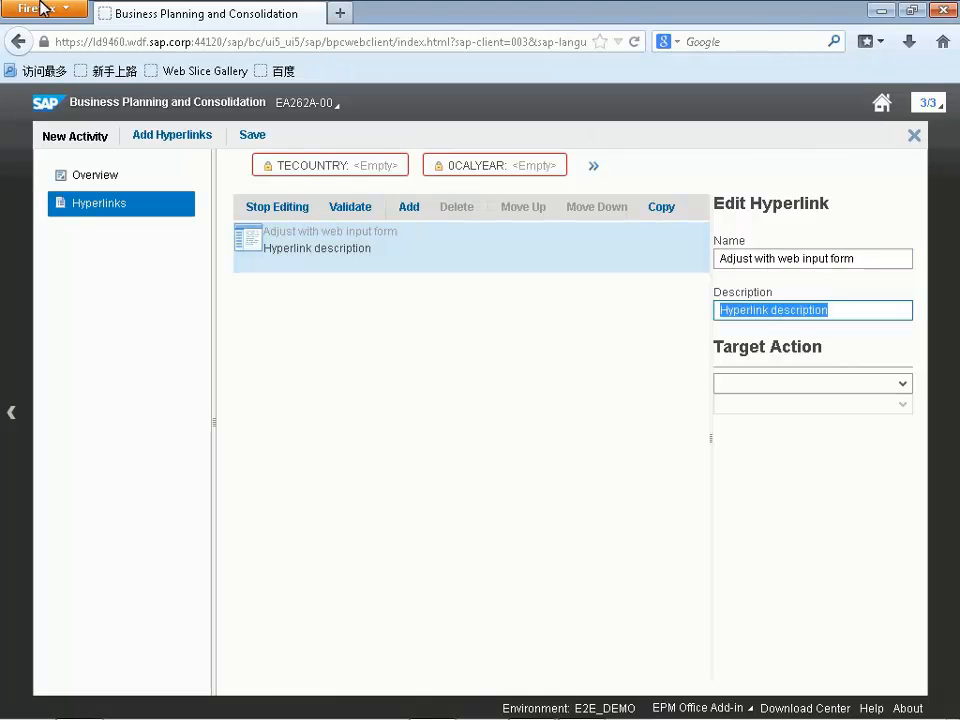
{"action": "key", "text": "ctrl+v"}
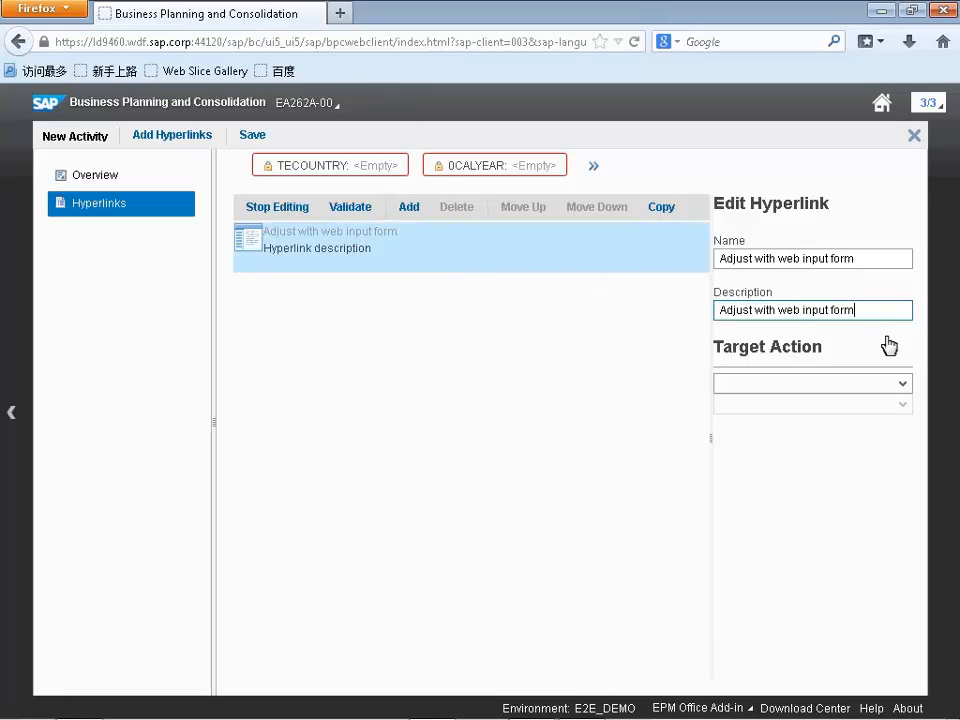
Set the hyperlink's target action to Library and Document with the option Open specific web input form.
{"action": "left_click", "coordinate": [905, 388]}
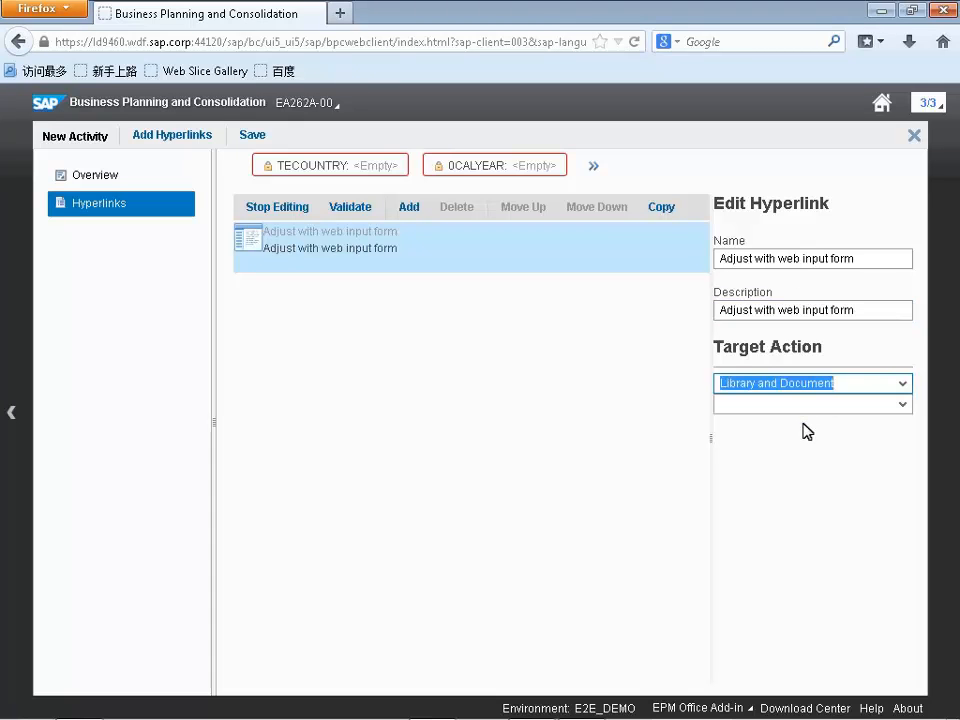
{"action": "left_click", "coordinate": [918, 437]}
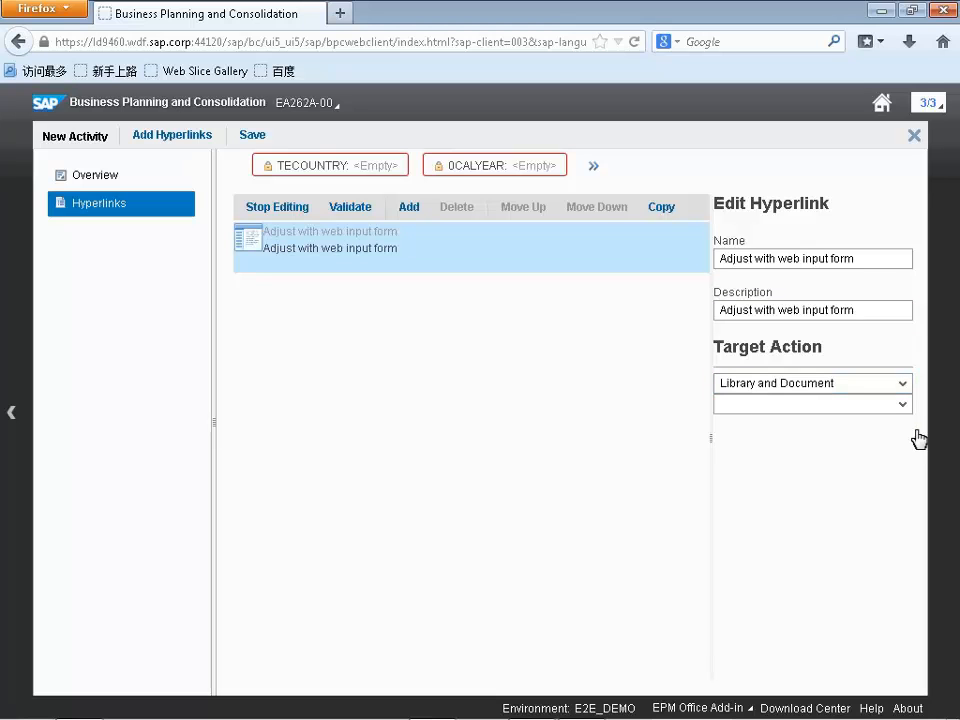
{"action": "left_click", "coordinate": [904, 405]}
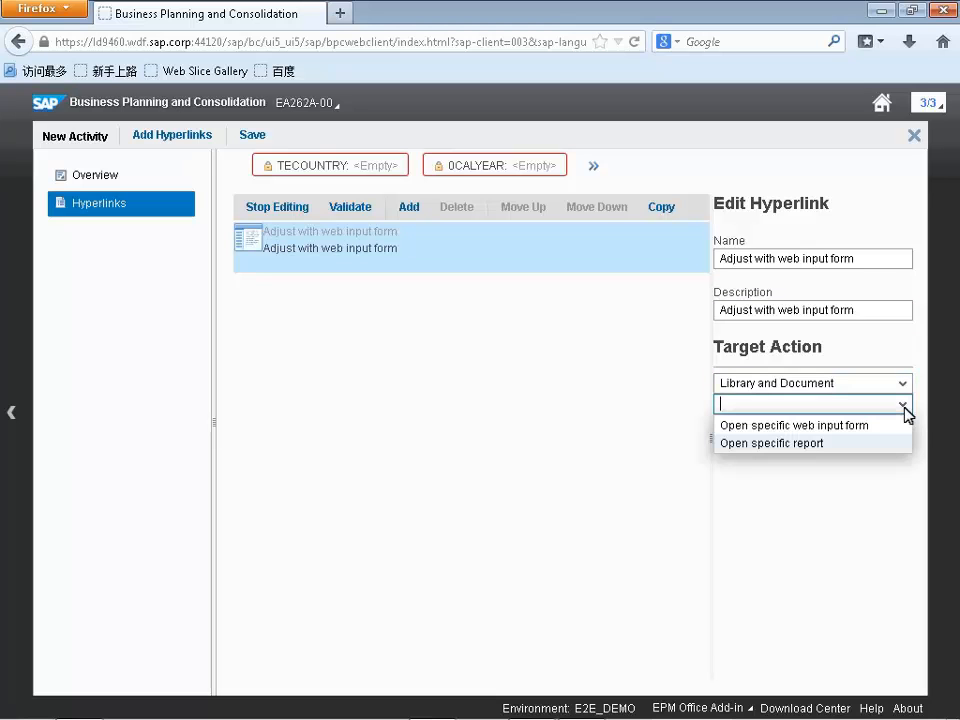
{"action": "left_click", "coordinate": [820, 426]}
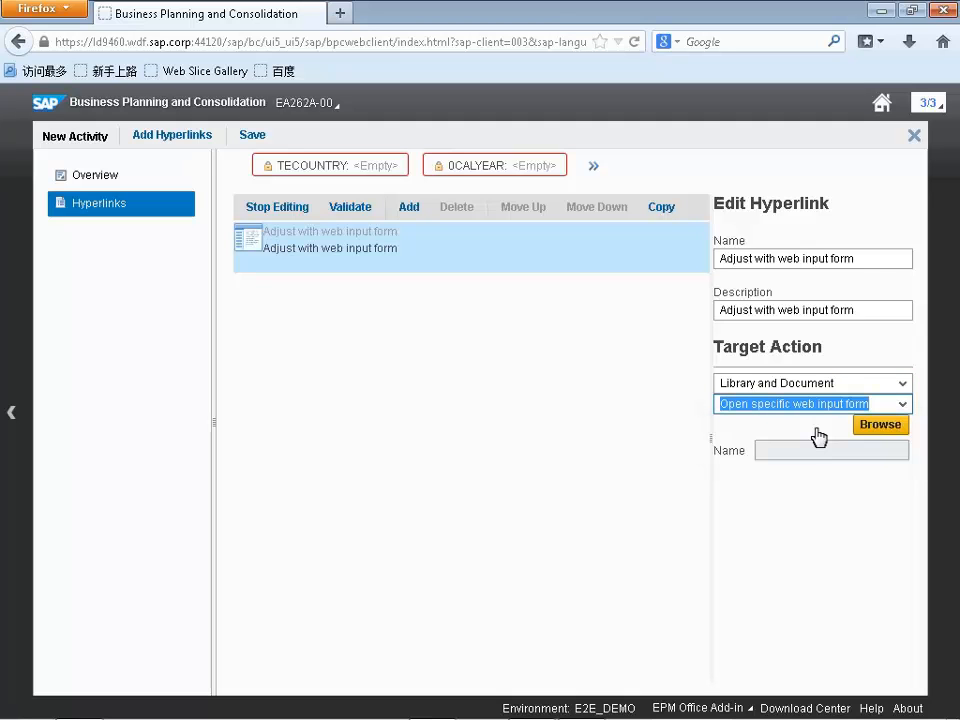
Choose the Revenue Plan form from the EA262_00 team folder as the hyperlink's target, and save and close the workspace editor.
{"action": "left_click", "coordinate": [873, 430]}
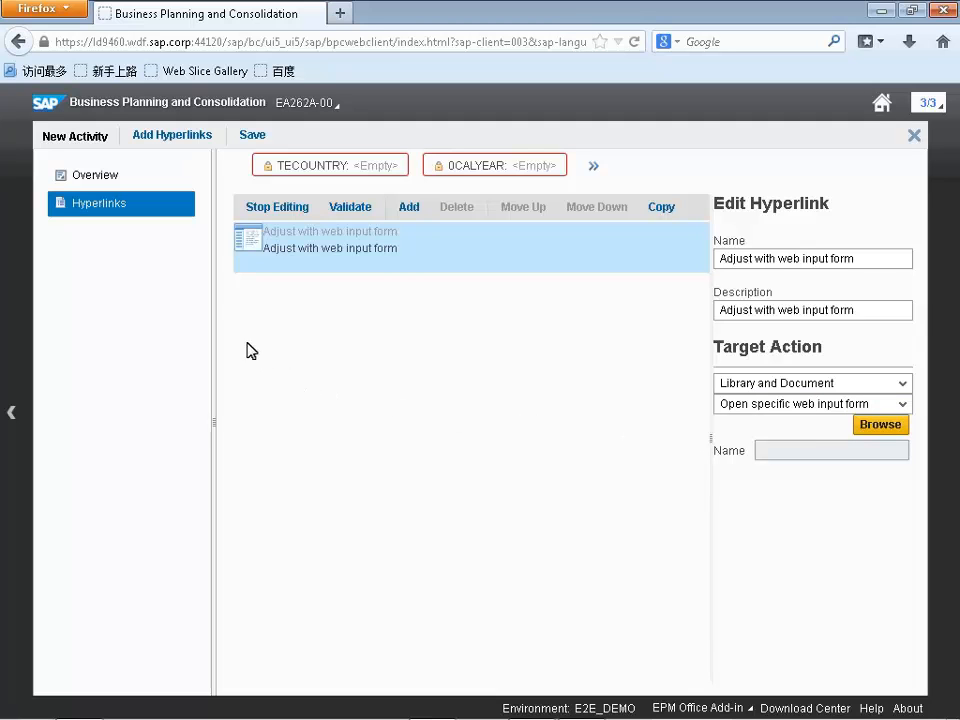
{"action": "left_click", "coordinate": [234, 307]}
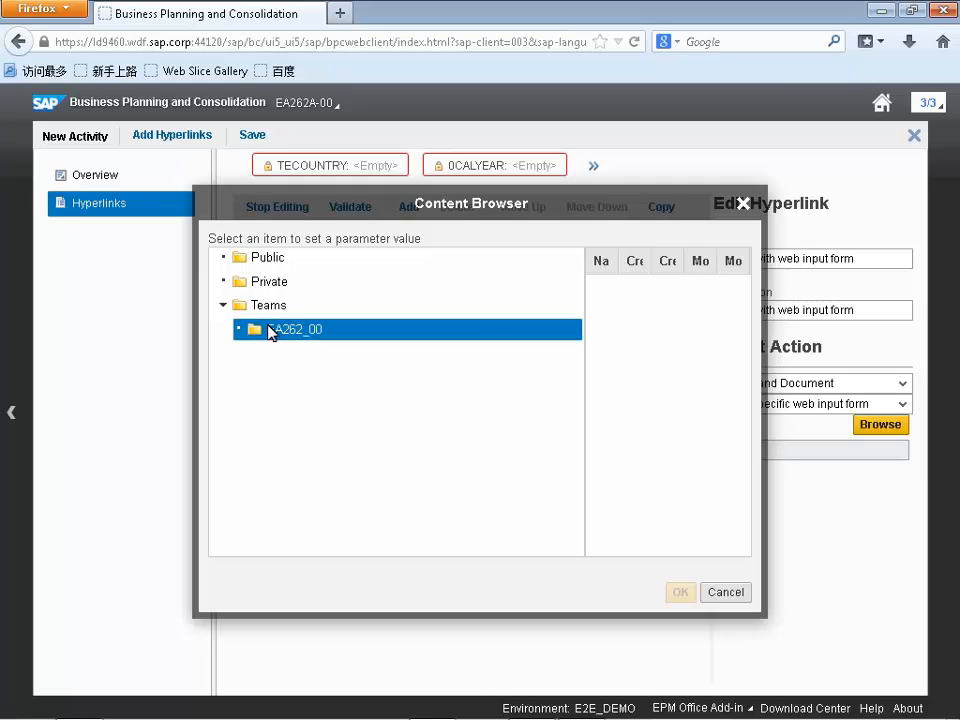
{"action": "left_click", "coordinate": [271, 333]}
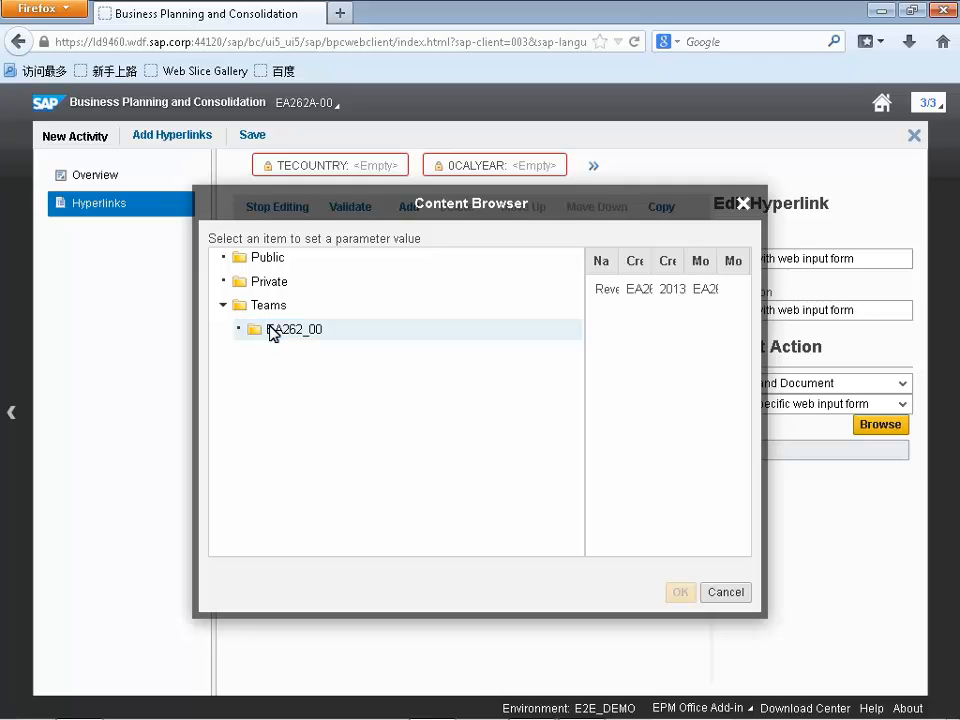
{"action": "left_click", "coordinate": [606, 292]}
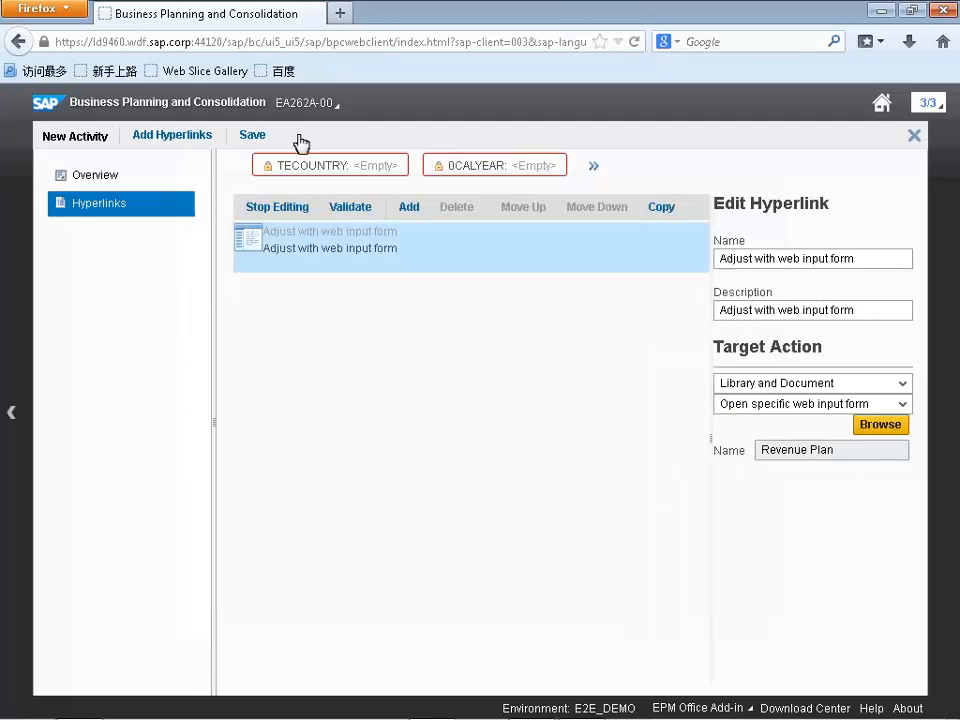
{"action": "left_click", "coordinate": [914, 135]}
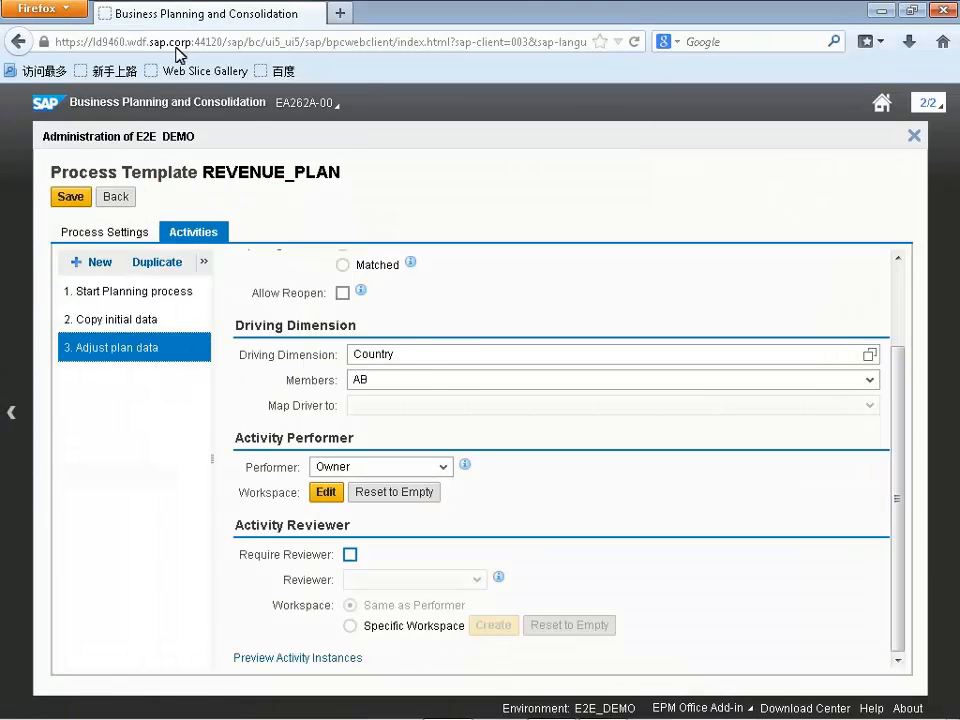
Require a reviewer for the activity, set to Reviewer with the same workspace as the performer, and save and leave the process template.
{"action": "left_click", "coordinate": [350, 555]}
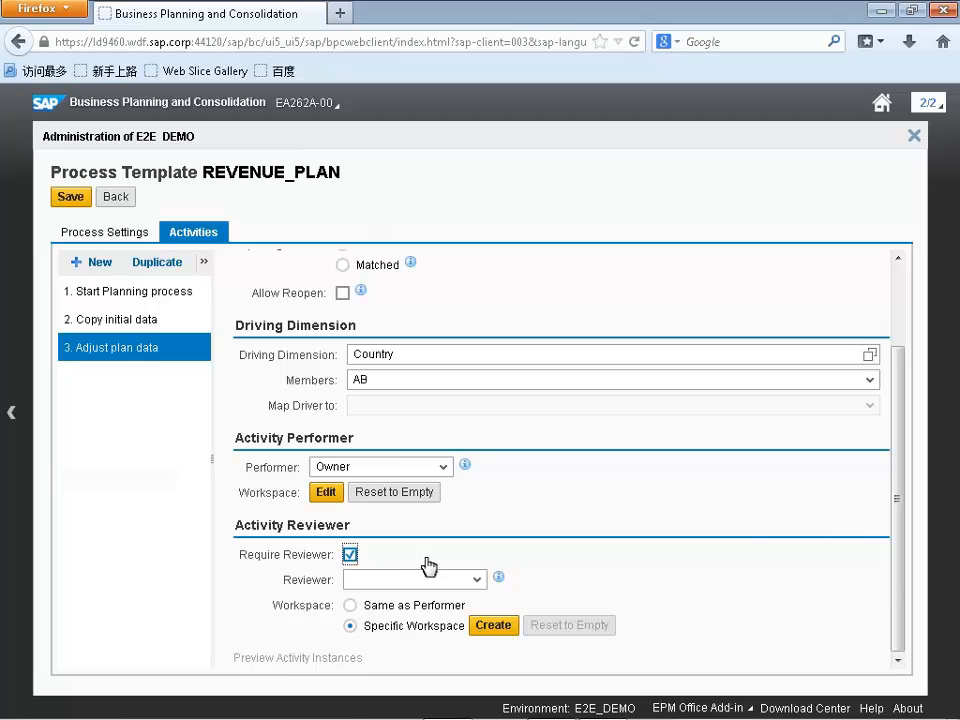
{"action": "left_click", "coordinate": [480, 580]}
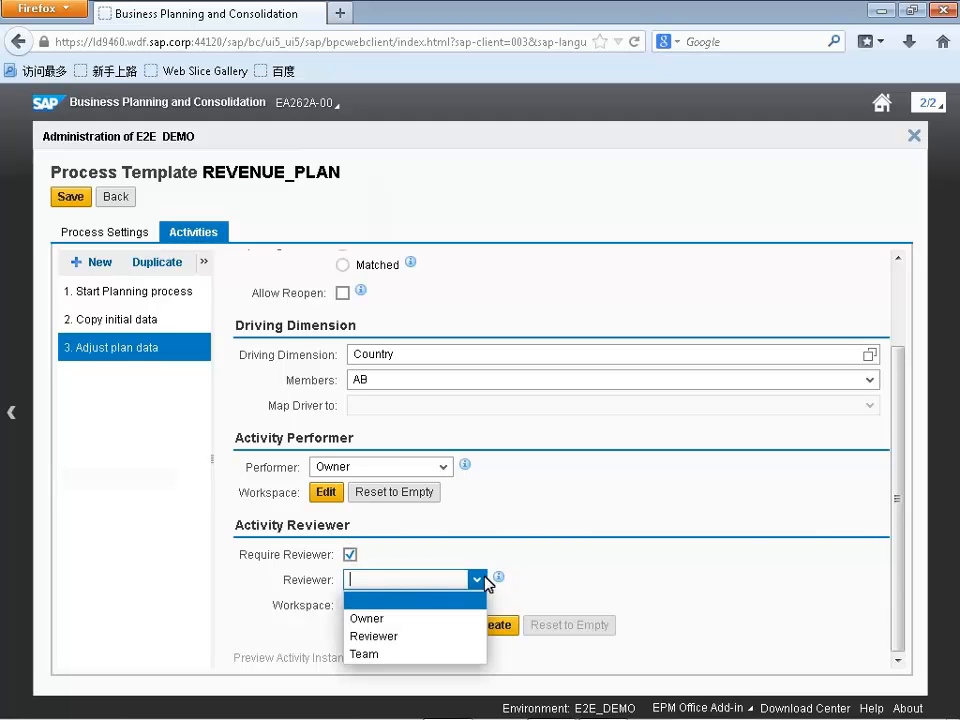
{"action": "left_click", "coordinate": [370, 637]}
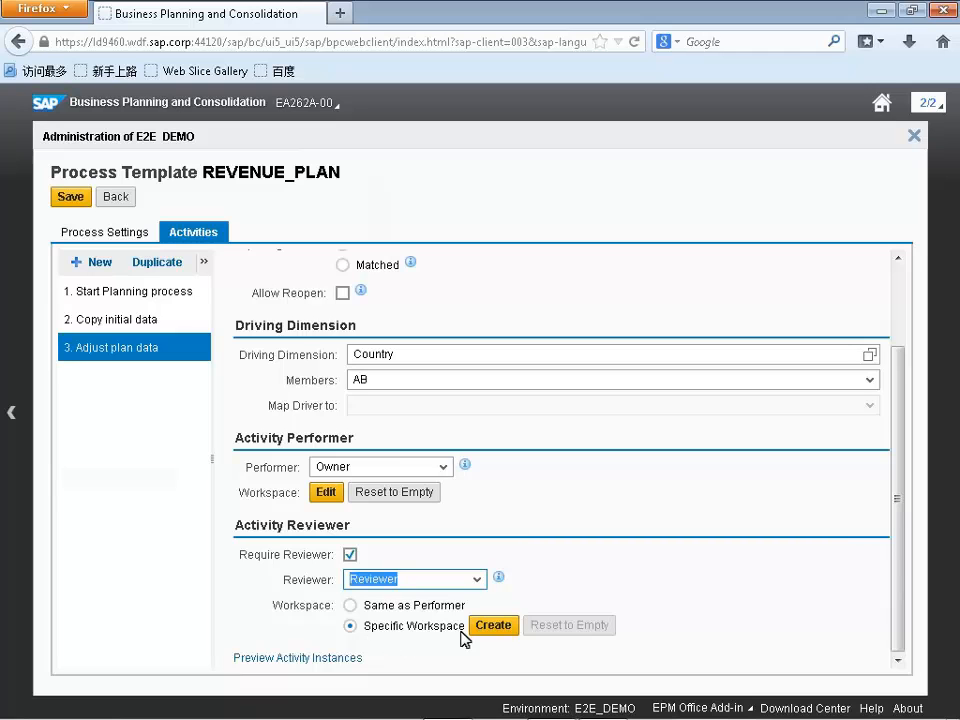
{"action": "left_click", "coordinate": [555, 575]}
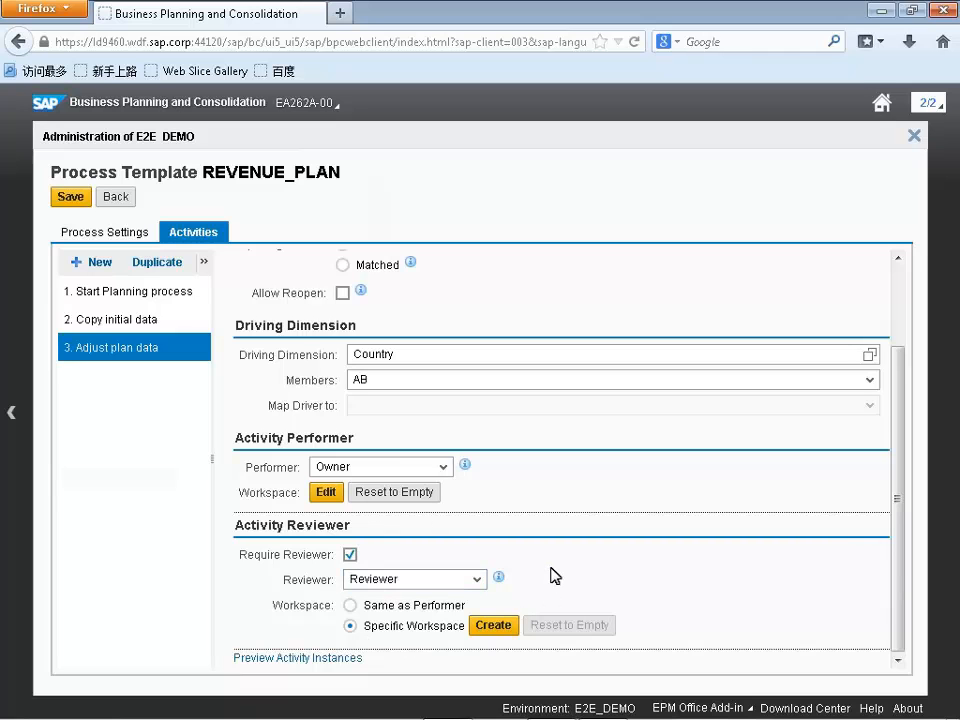
{"action": "left_click", "coordinate": [350, 605]}
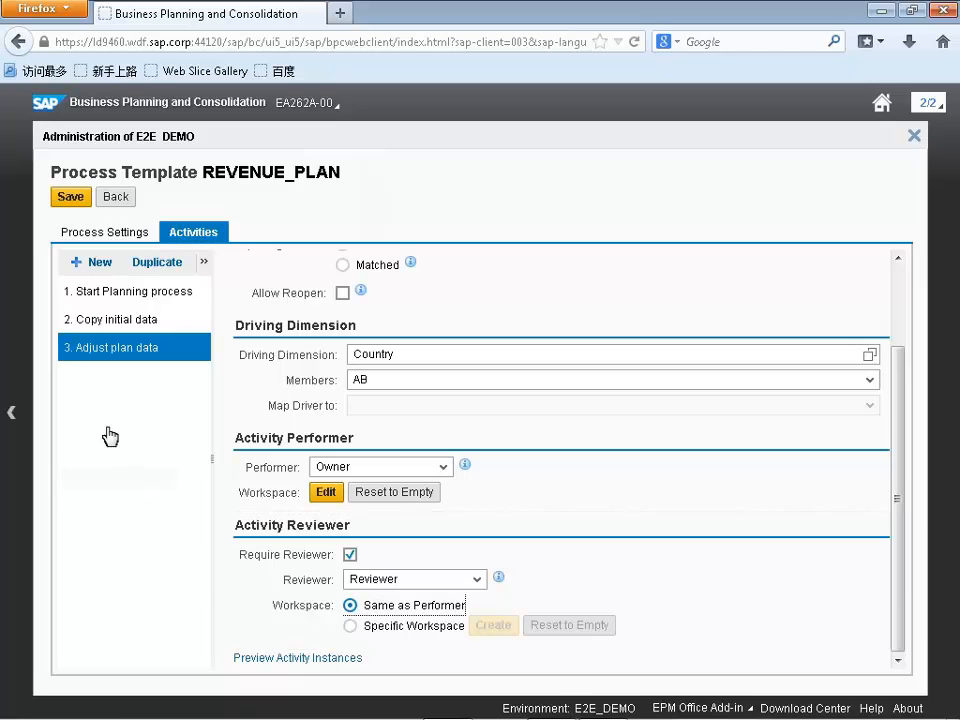
{"action": "left_click", "coordinate": [76, 201]}
{"action": "left_click", "coordinate": [114, 200]}
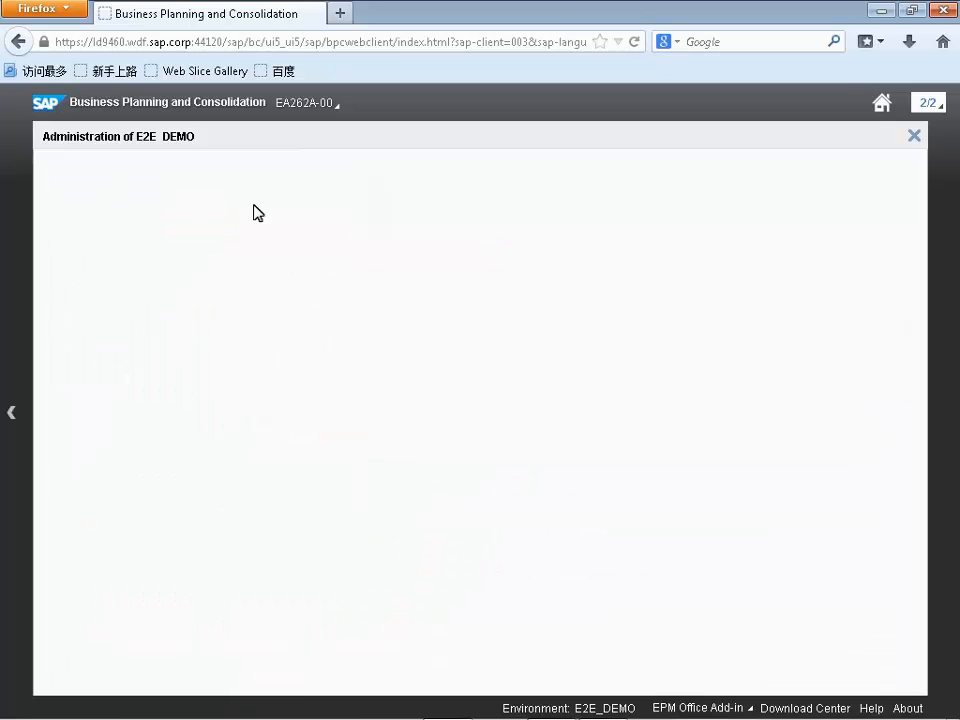